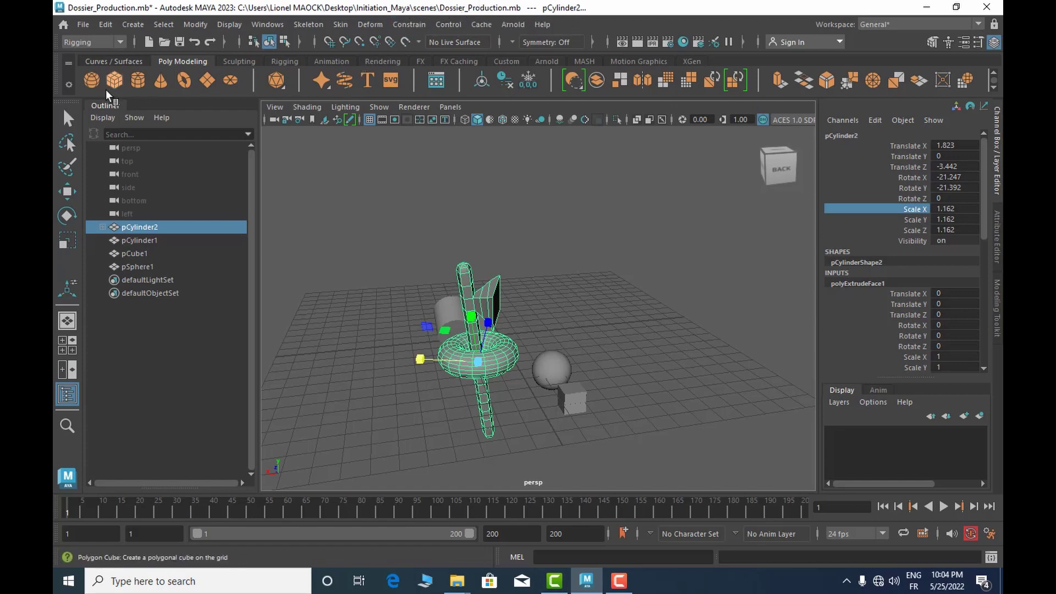
Step: Start a new scene, saving the changes to the current Dossier_Production scene
click(83, 25)
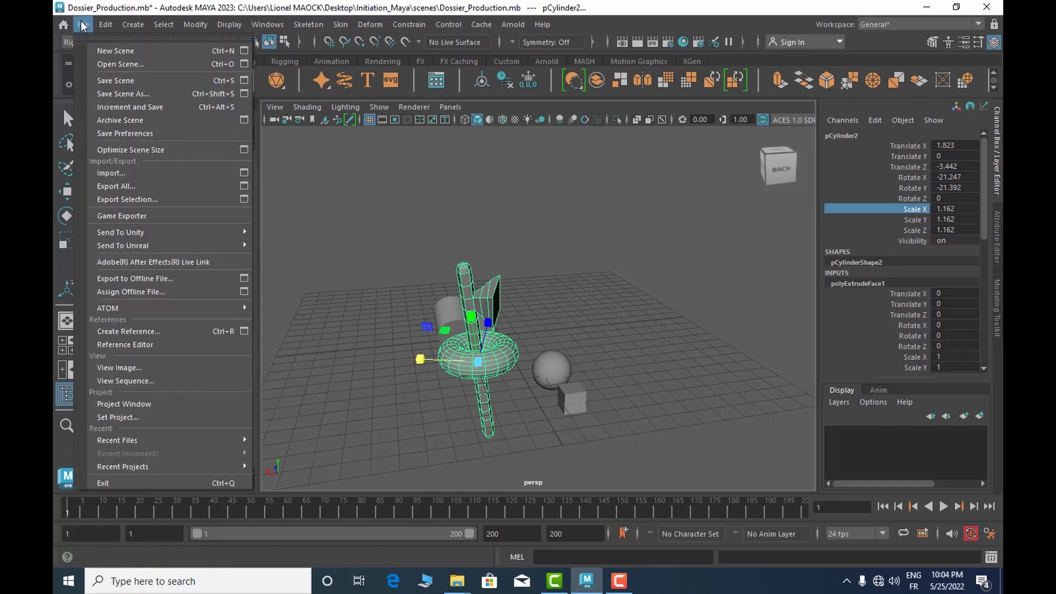
click(98, 50)
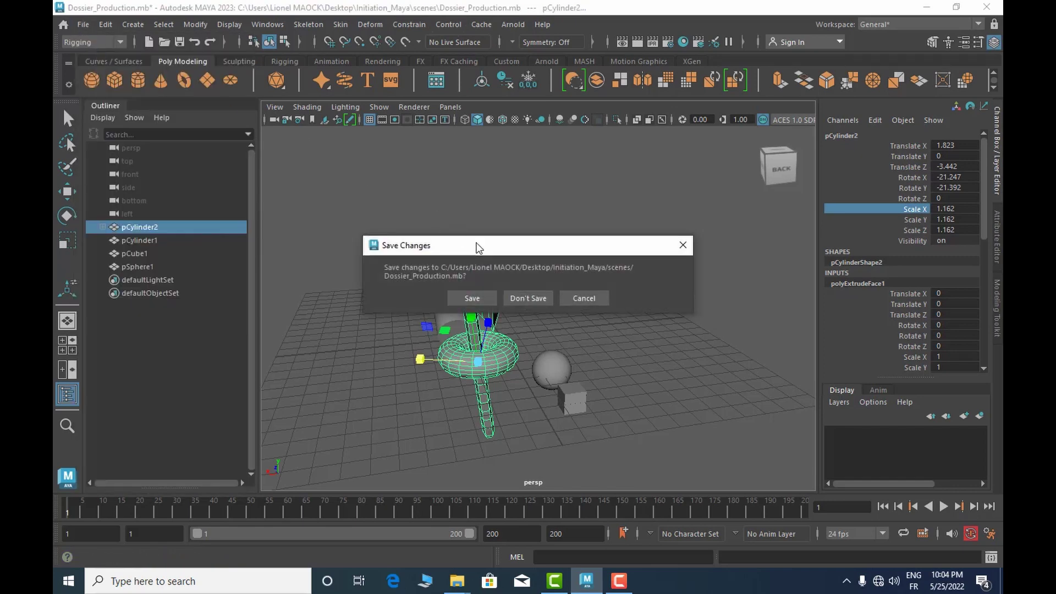
click(473, 298)
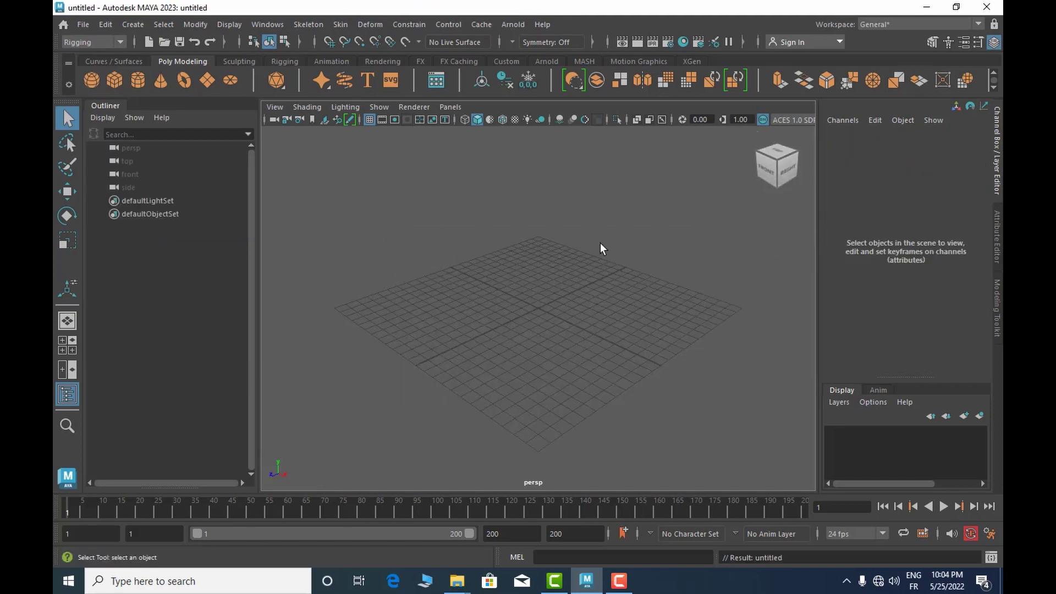
Step: Save the new scene as Modeling_NURBS_Base in the project's scenes folder
click(177, 46)
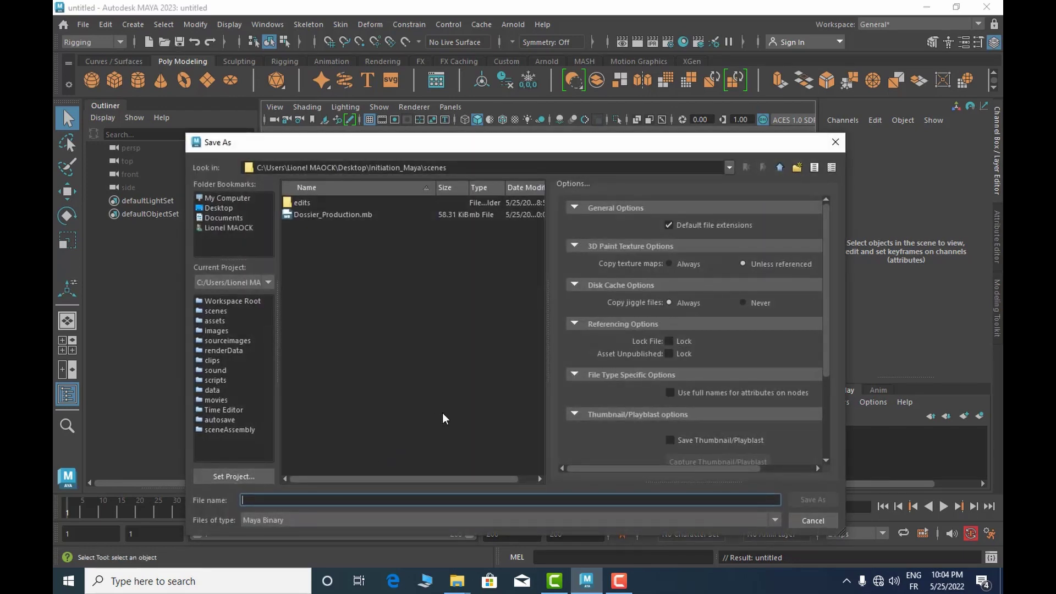
text(B)
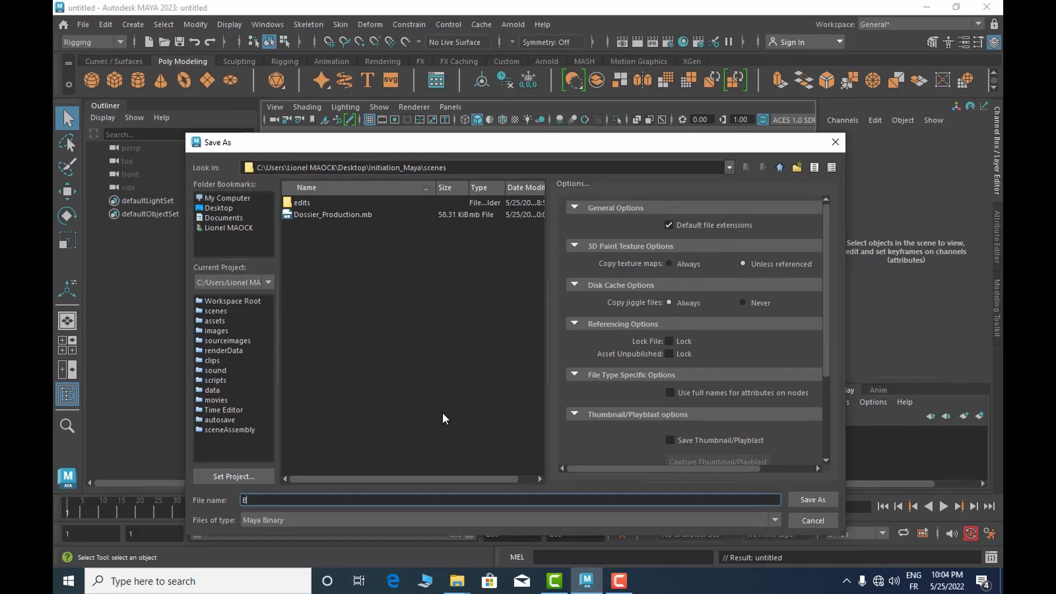
text(a)
key(BackSpace)
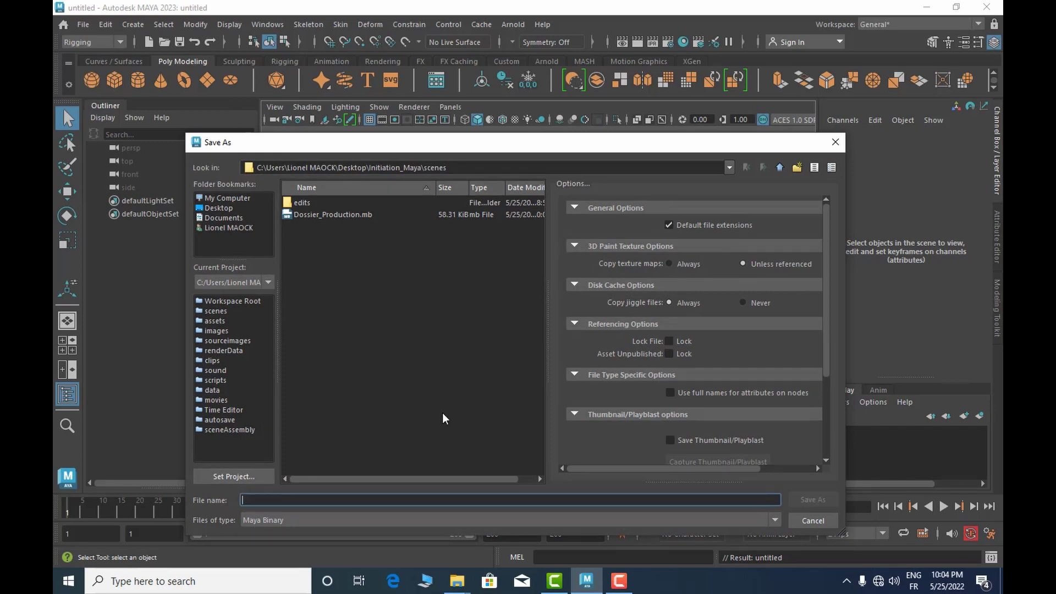
text(Mo)
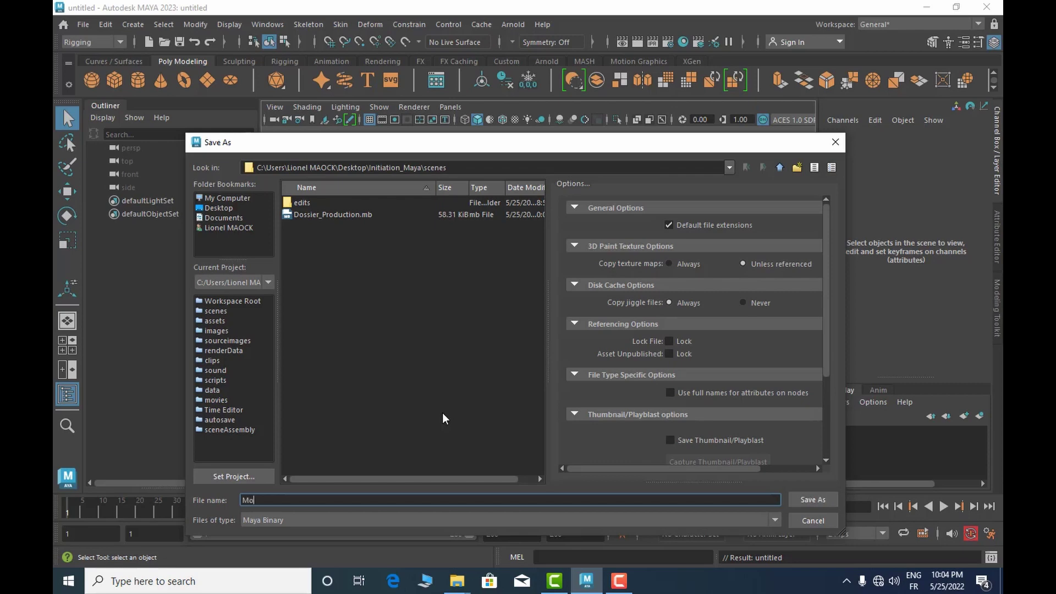
text(deling_NURBS_Base)
key(Return)
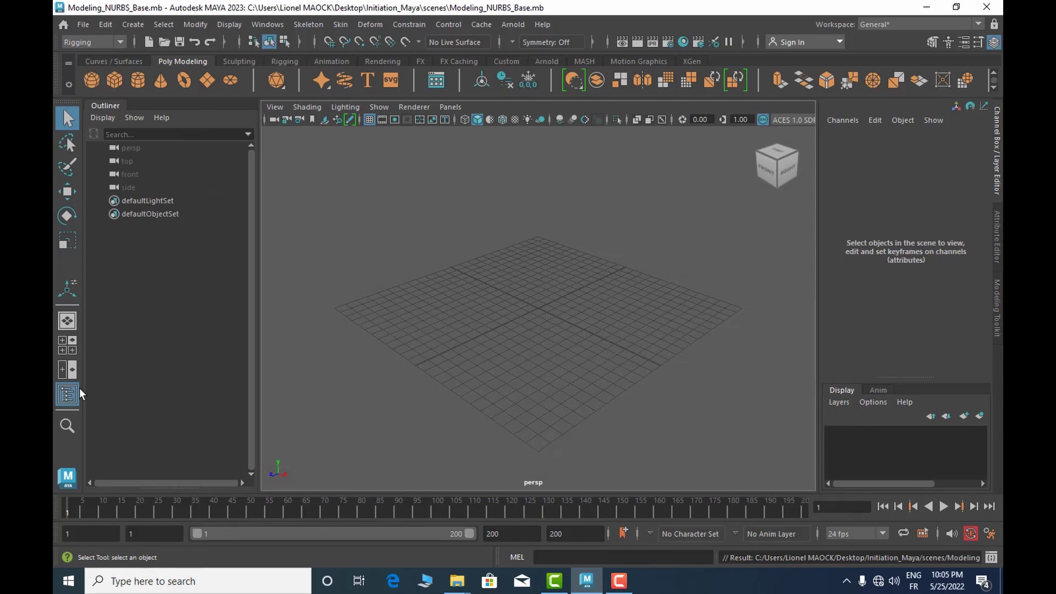
Step: Switch to the four-view layout and maximize the front view, leaving room above the ground line
click(68, 348)
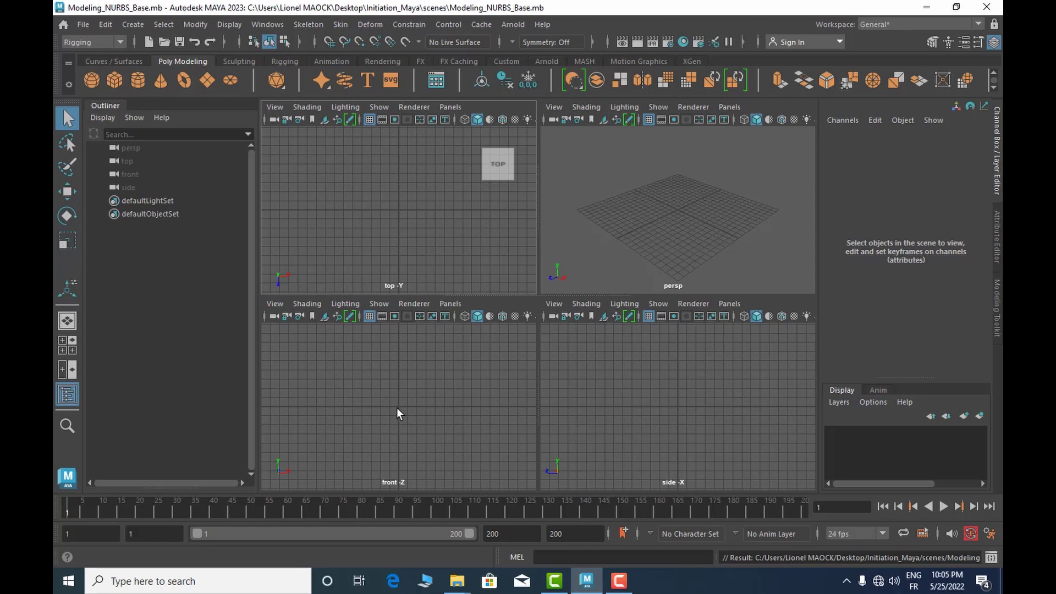
key(space)
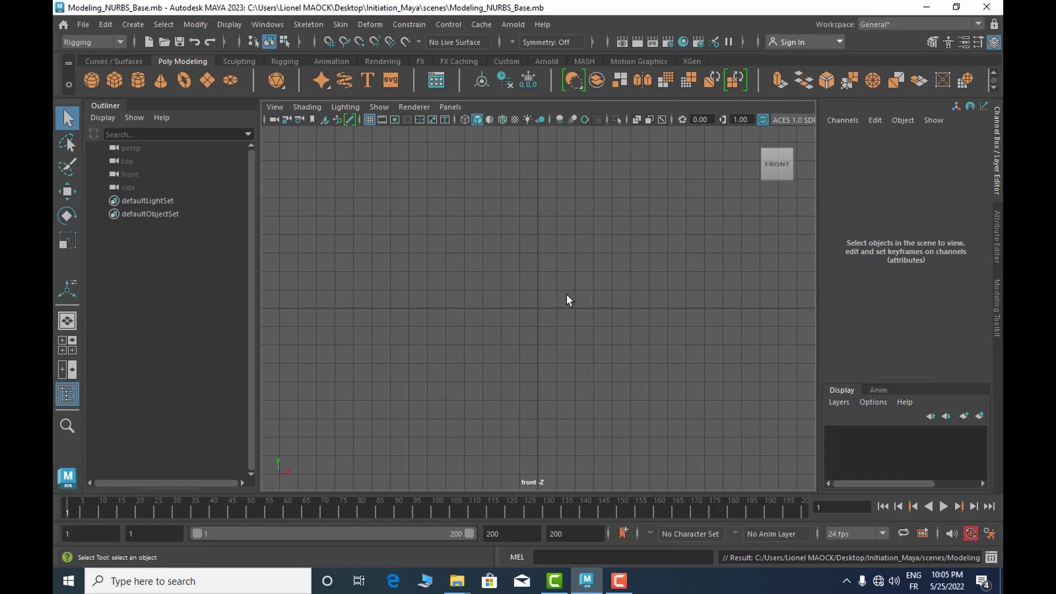
alt+middle_drag(556, 287, 542, 408)
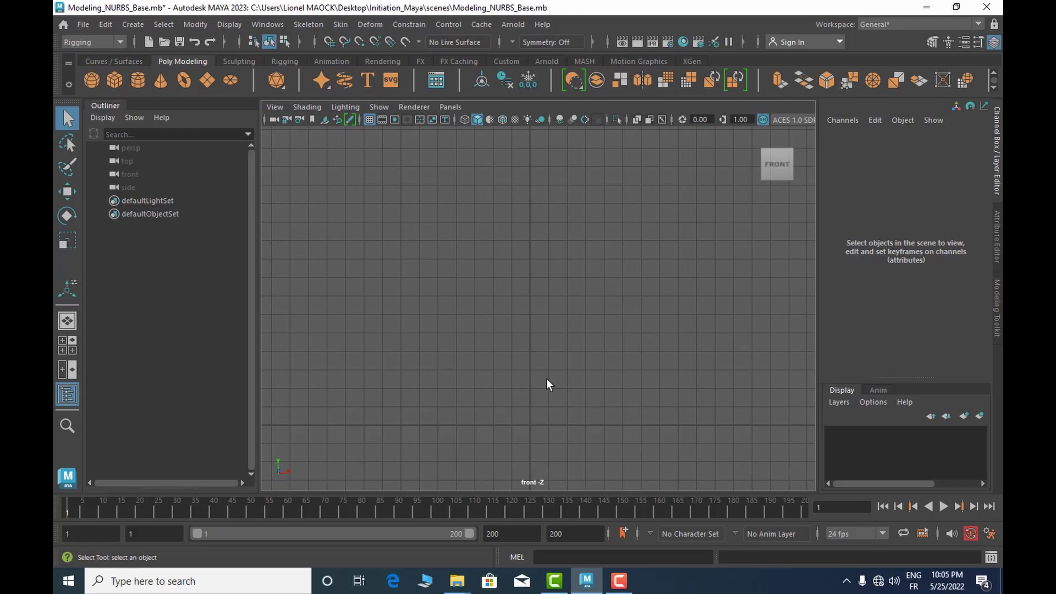
alt+middle_drag(547, 372, 542, 386)
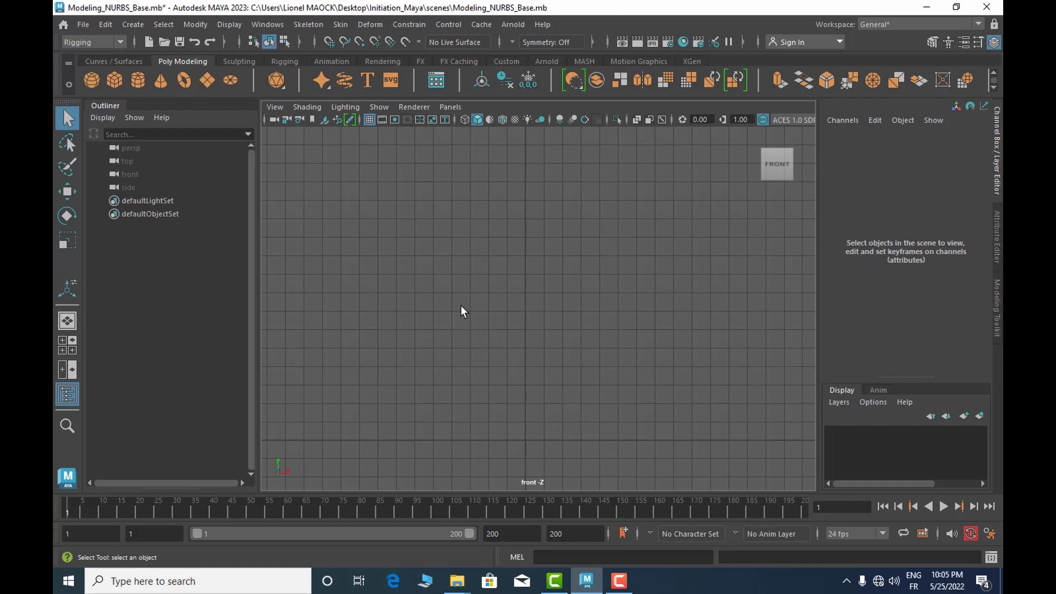
Step: With grid snapping on, start a Bezier curve at the origin and draw its flat base 4 grid units along positive X
click(329, 42)
click(96, 61)
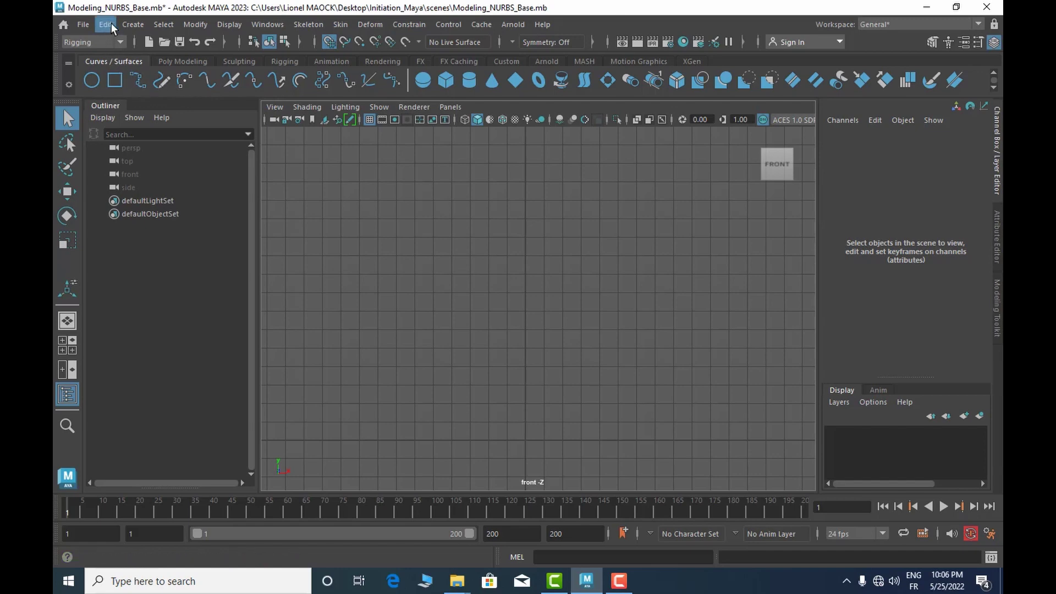
click(126, 29)
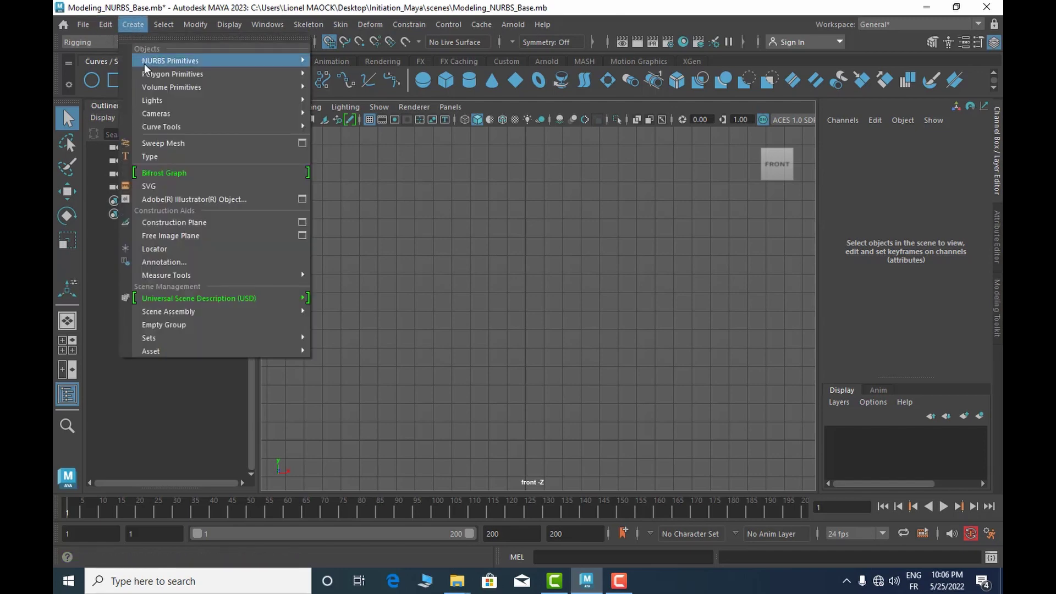
mouse_move(170, 128)
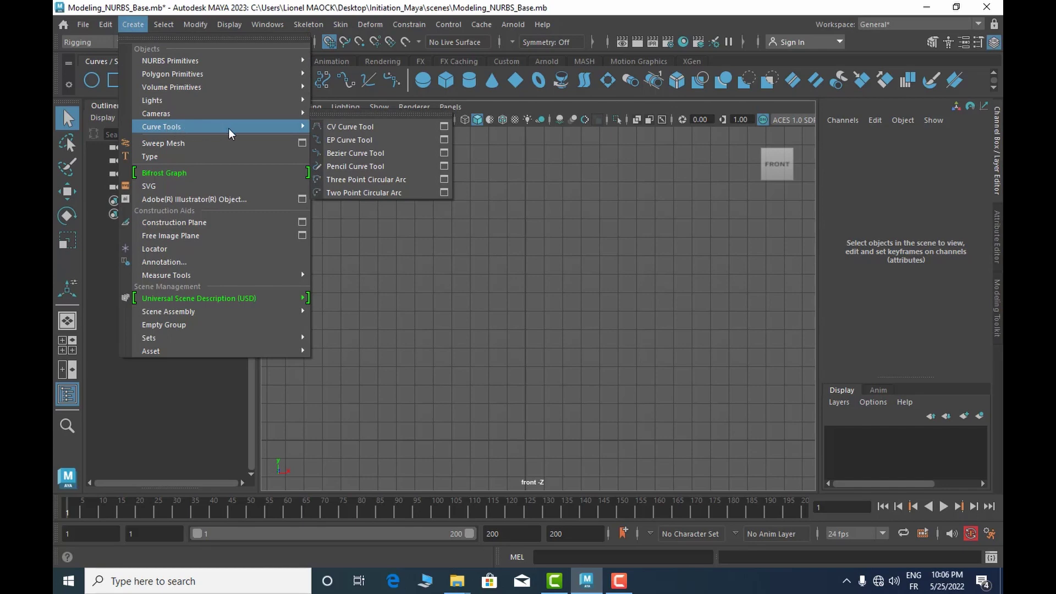
click(384, 154)
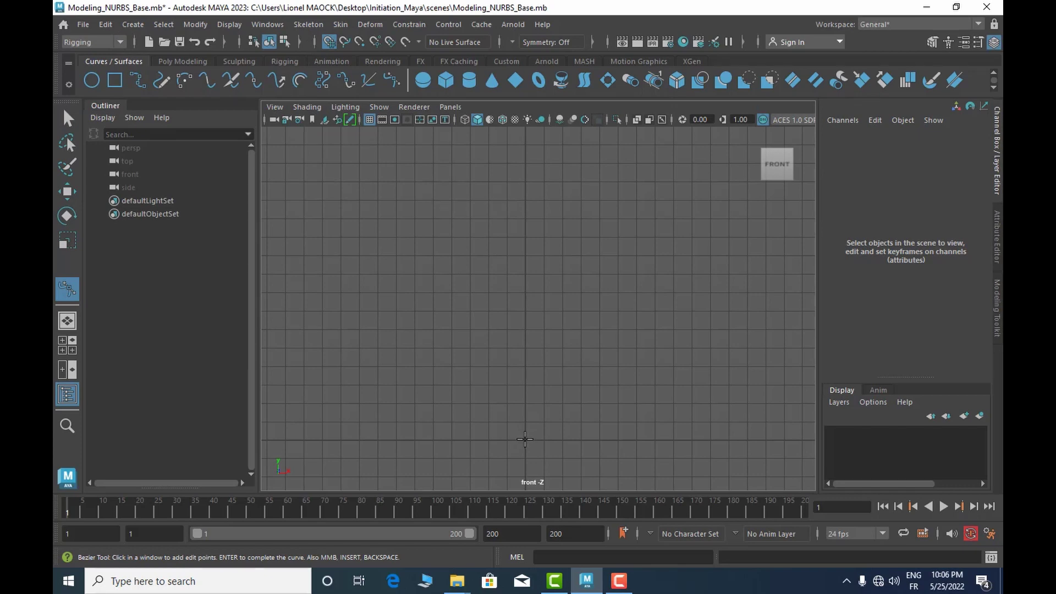
click(526, 440)
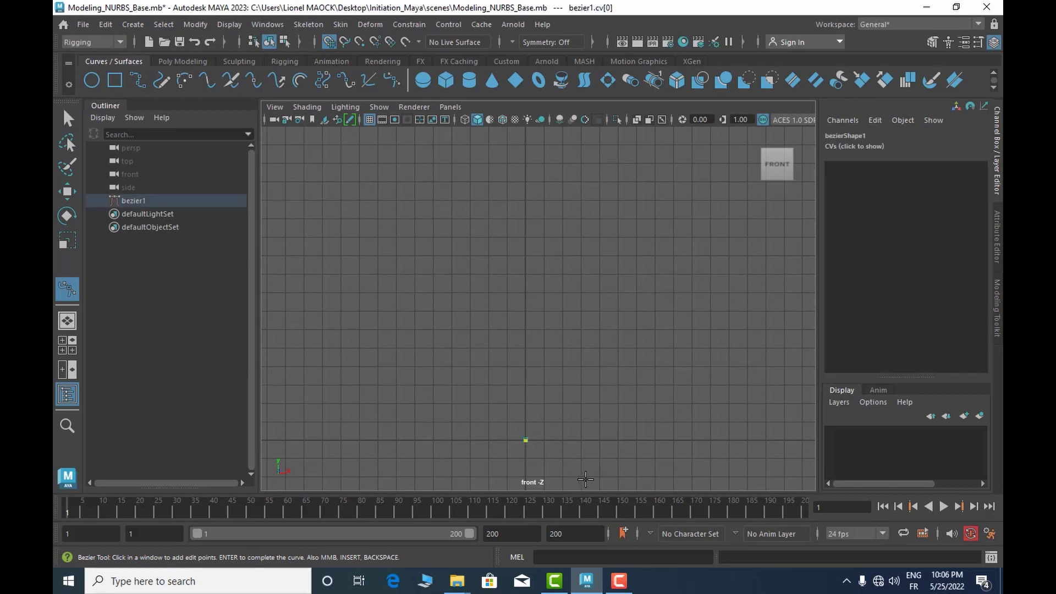
click(600, 440)
Step: Continue the Bezier curve upward as the glass's outer profile: sloped foot, narrow stem and flared bowl, up to a rim about 15 units high
drag(550, 423, 540, 414)
drag(552, 432, 532, 377)
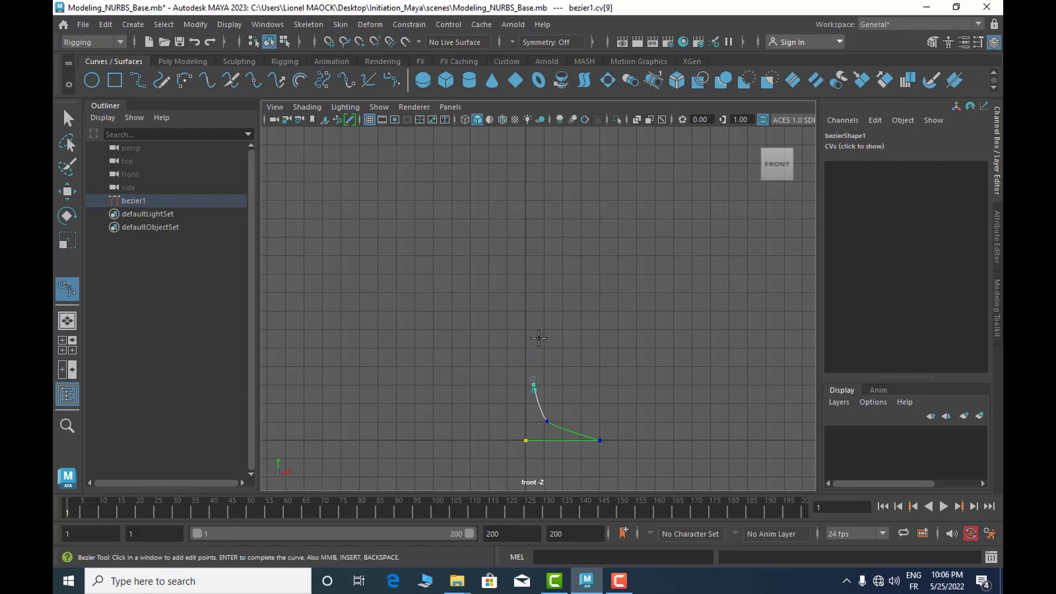
drag(540, 337, 546, 325)
drag(574, 259, 575, 248)
drag(570, 182, 570, 182)
click(563, 165)
Step: Add a narrow rim and draw the bowl's inner wall back down, just inside the outer profile, to near the bowl's bottom
alt+scroll(558, 174, down, 2)
scroll(557, 174, up, 2)
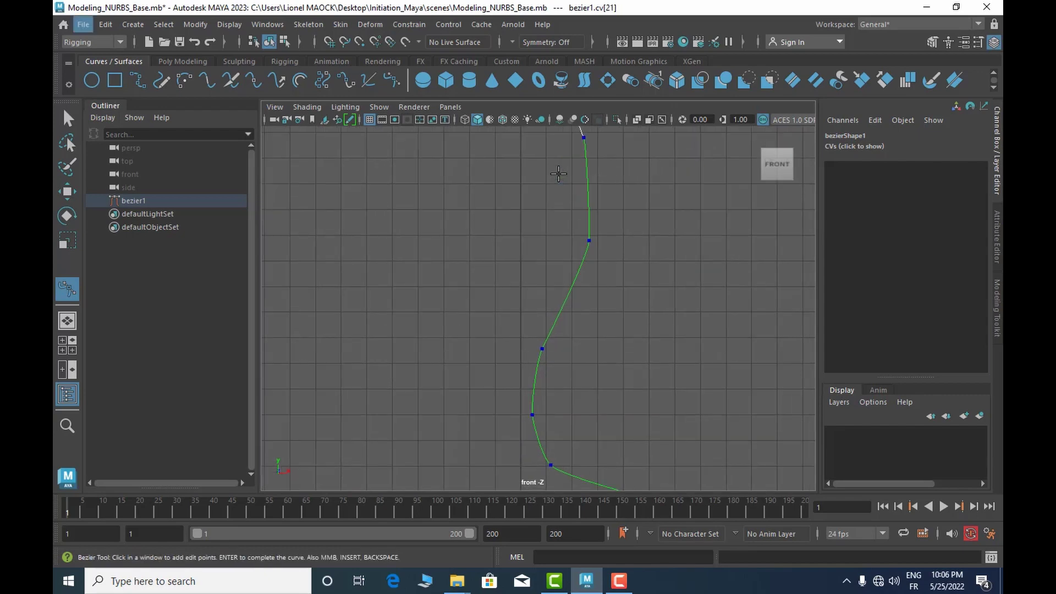
scroll(572, 258, up, 3)
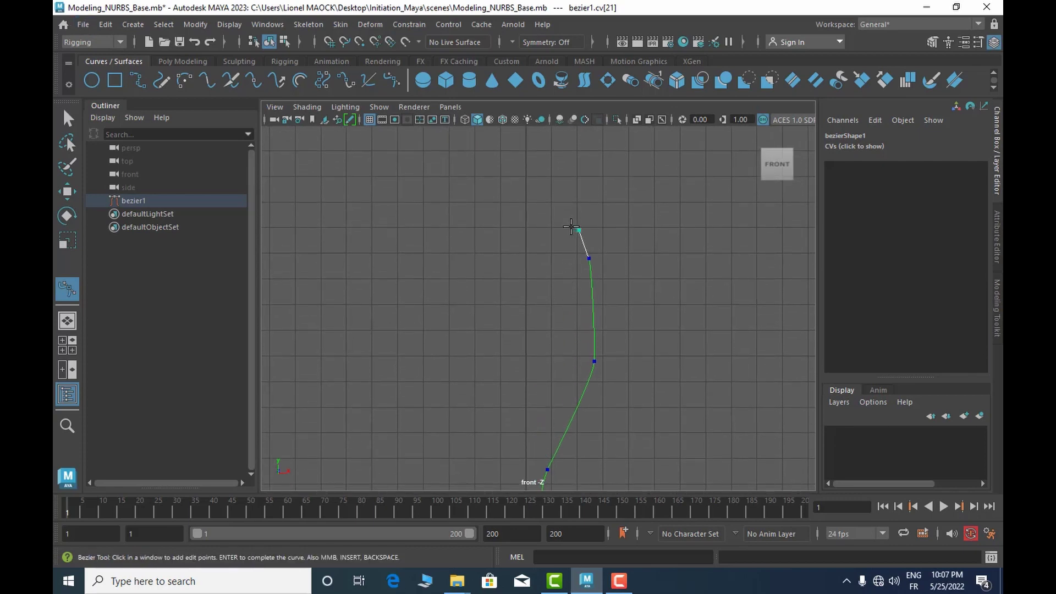
click(569, 230)
drag(579, 262, 580, 268)
drag(586, 360, 586, 373)
alt+middle_drag(628, 340, 655, 278)
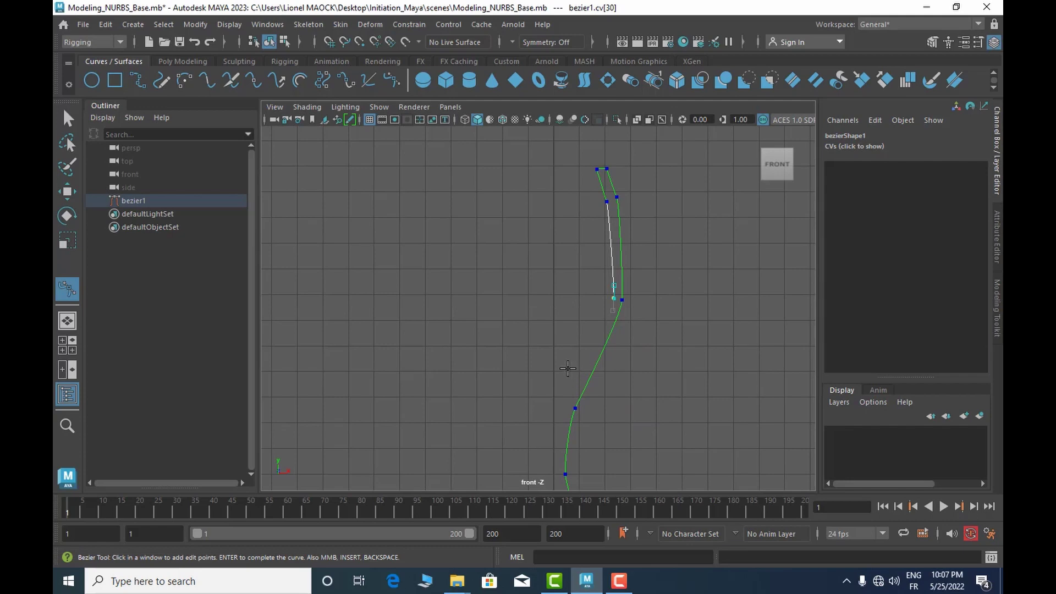
drag(573, 372, 573, 374)
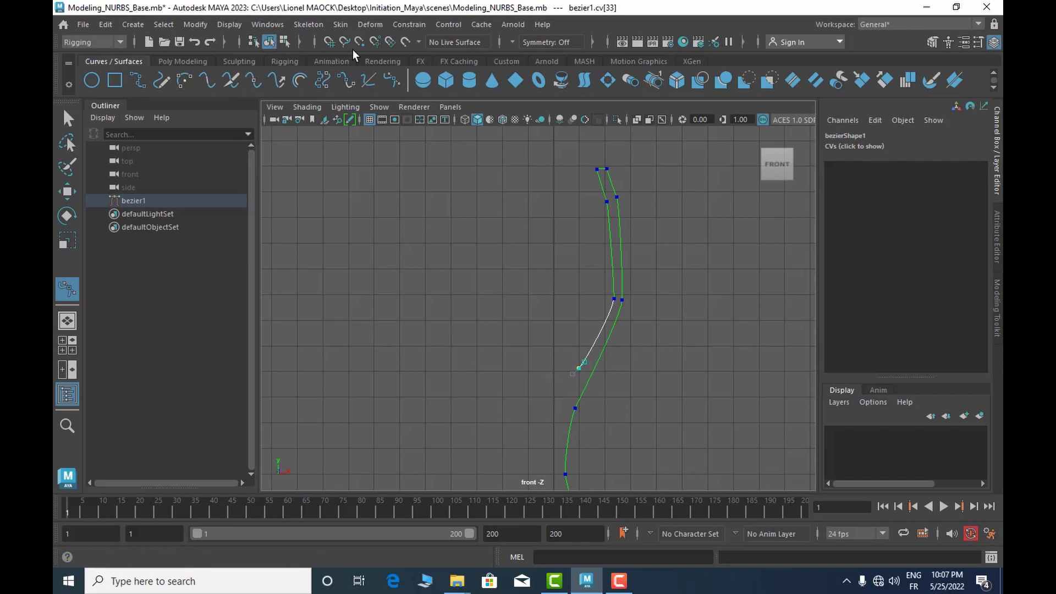
Step: End the inner wall on the central vertical axis at Y 7 with grid snapping on, and complete the curve
click(329, 42)
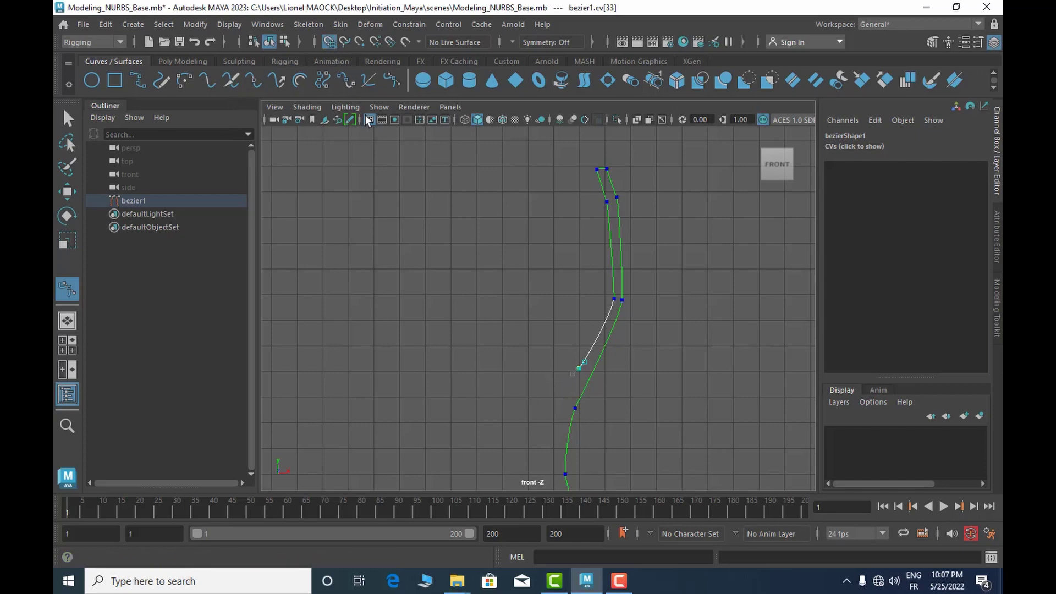
click(554, 373)
key(F8)
click(67, 194)
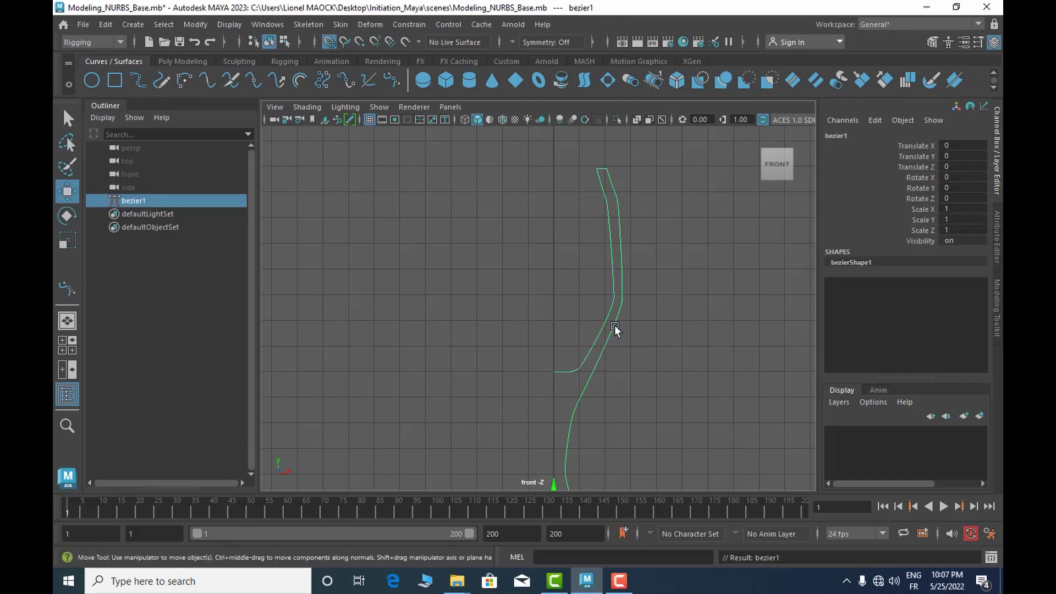
Step: Edit the curve's control vertices and move the anchor at the bowl's inner bottom to about X 0.89, Y 7.38 without grid snapping
alt+middle_drag(615, 325, 526, 276)
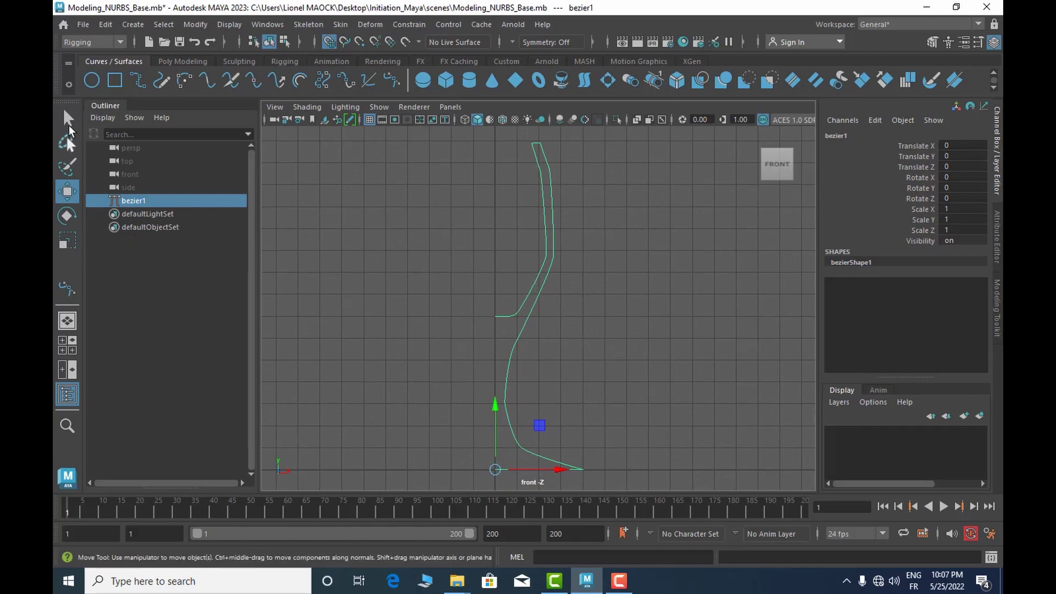
key(q)
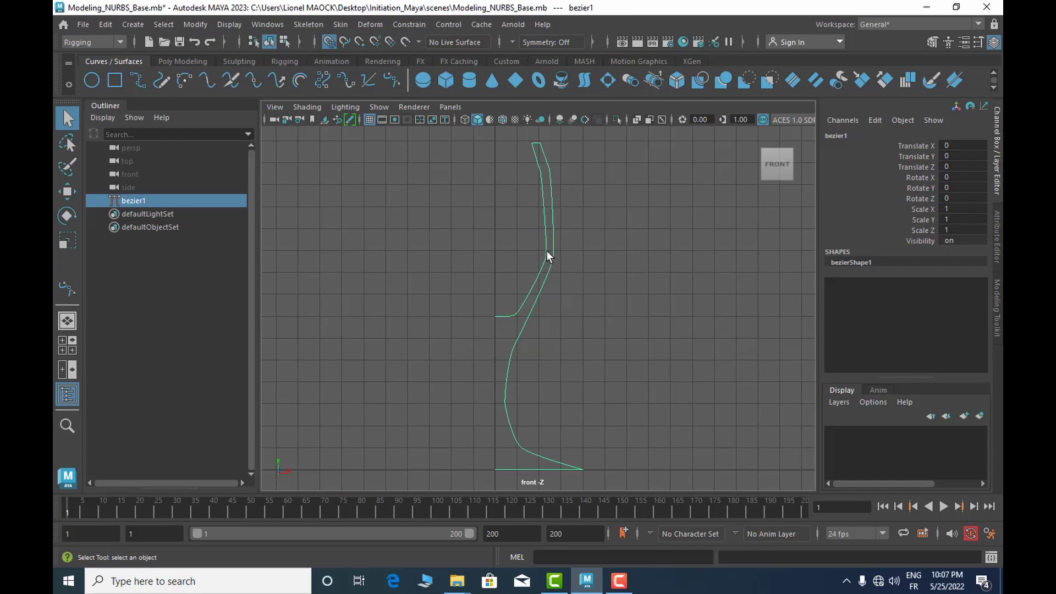
right_drag(547, 252, 477, 230)
scroll(520, 312, up, 4)
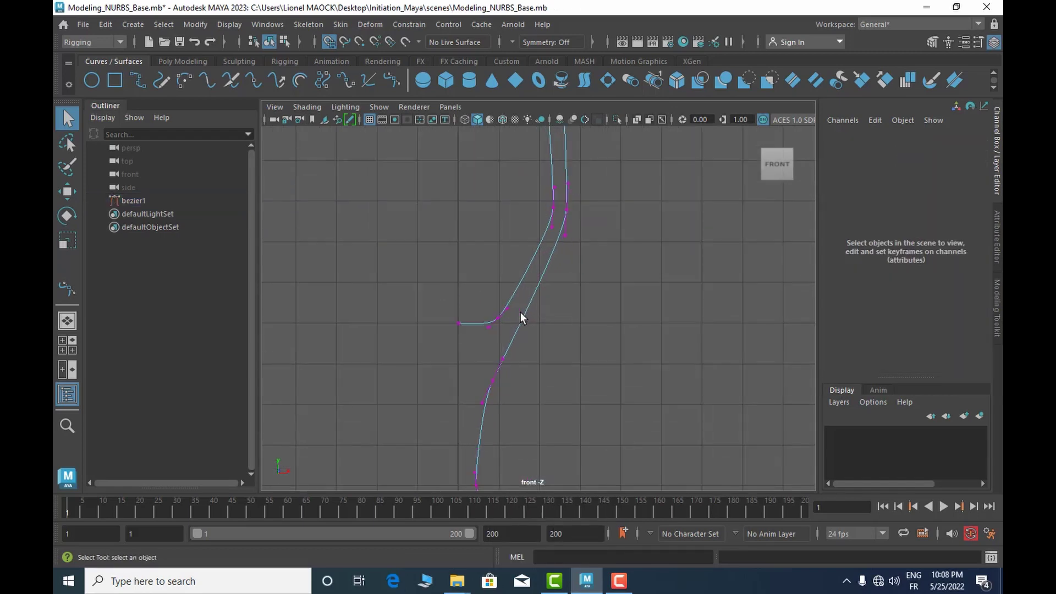
drag(504, 334, 504, 334)
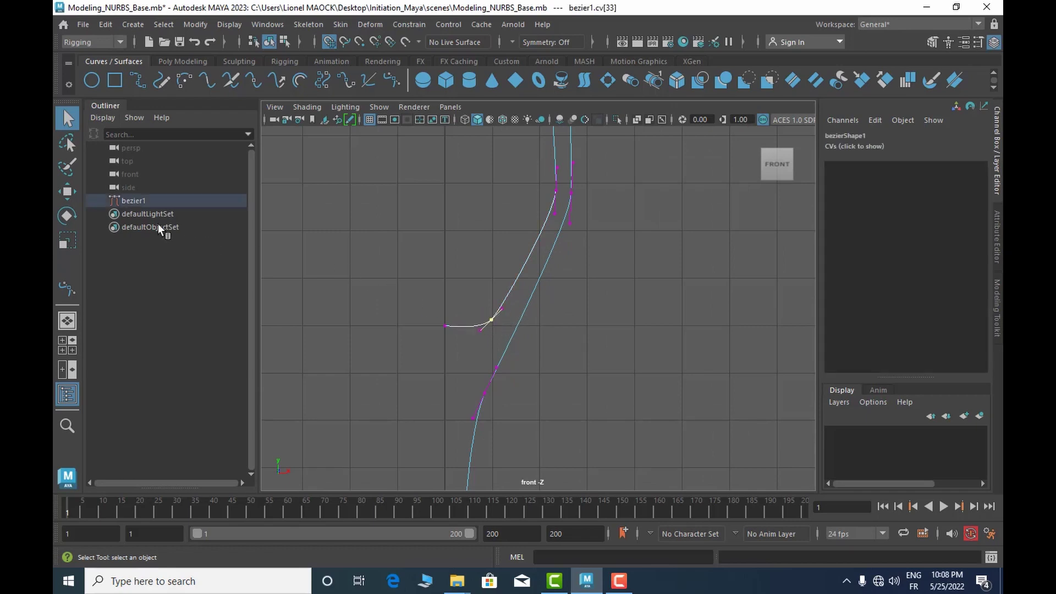
click(73, 189)
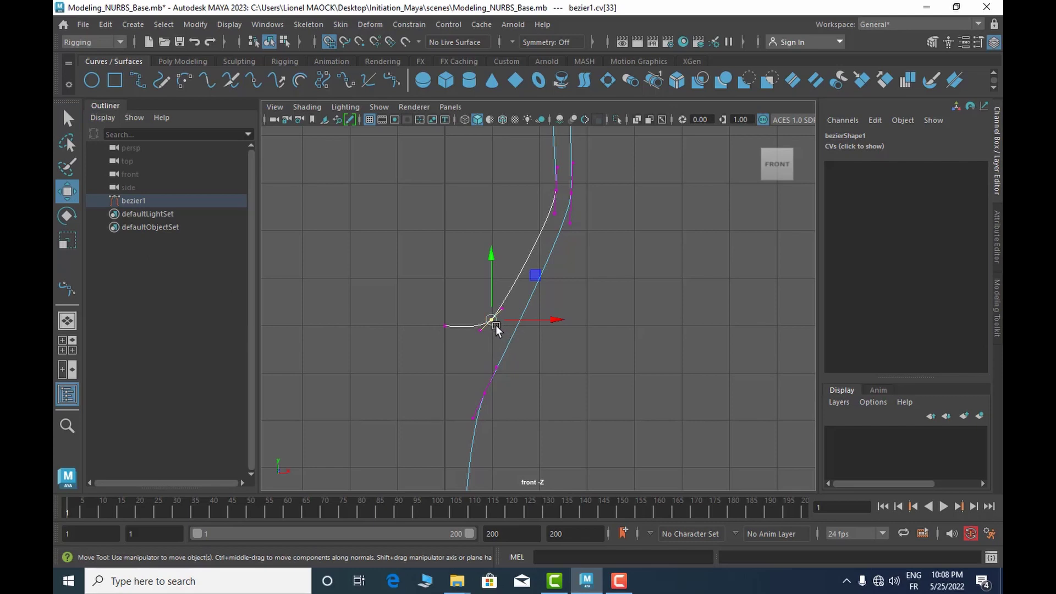
drag(494, 322, 495, 328)
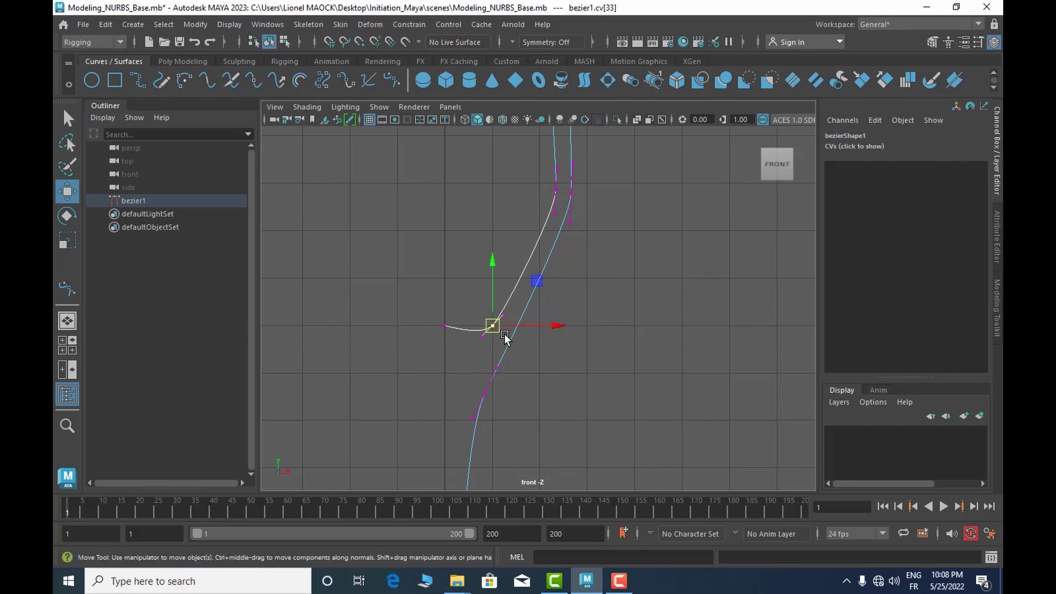
drag(493, 327, 486, 307)
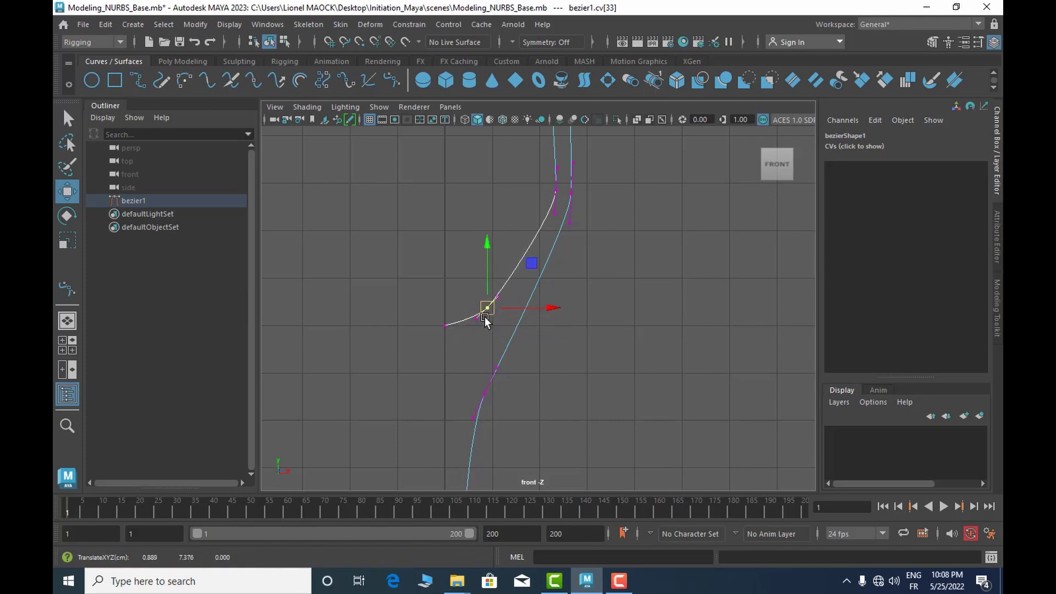
Step: Move the tangent handle of the inner-bottom anchor to about X 0.46, Y 7.06 to smooth the bowl's bottom curve
click(477, 319)
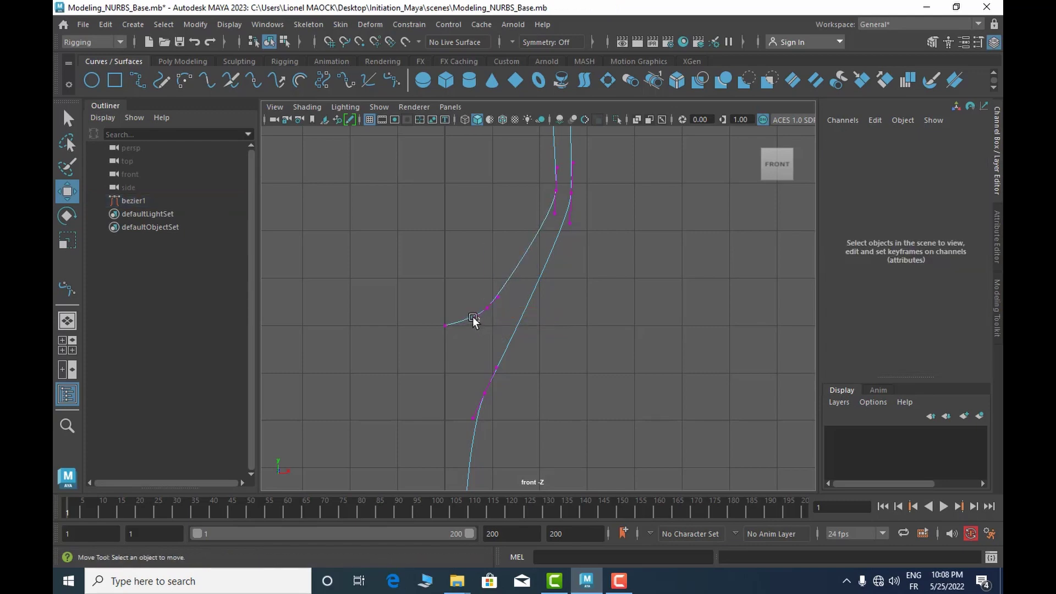
click(473, 319)
click(474, 320)
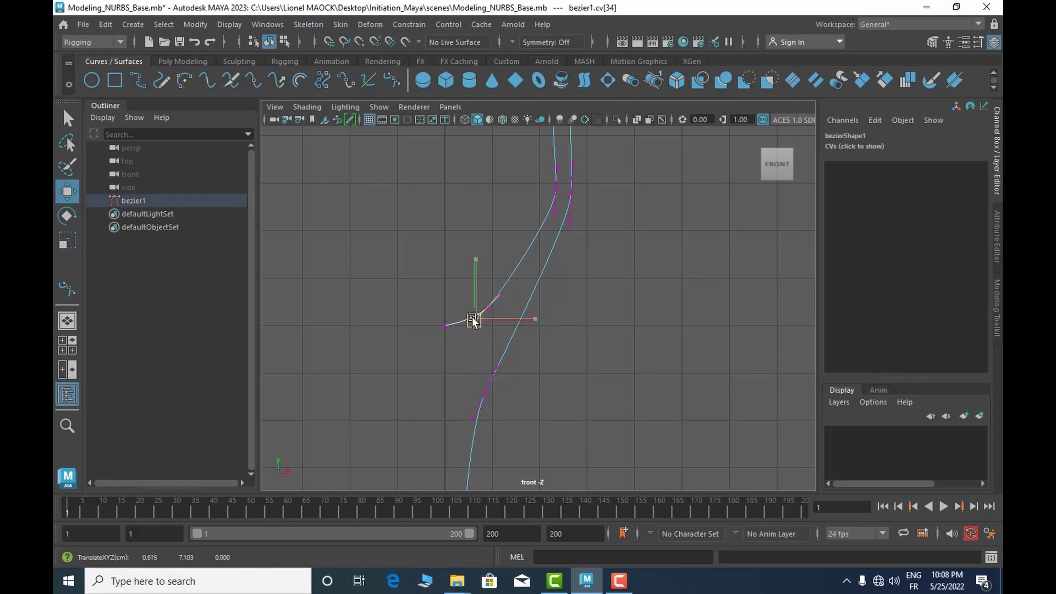
drag(474, 321, 465, 324)
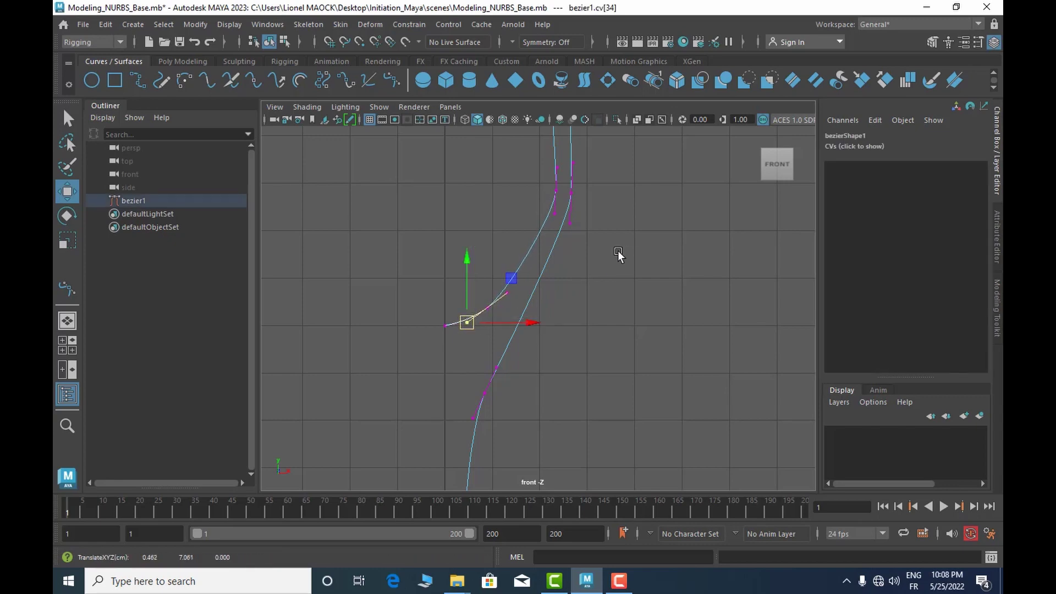
alt+middle_drag(616, 269, 596, 440)
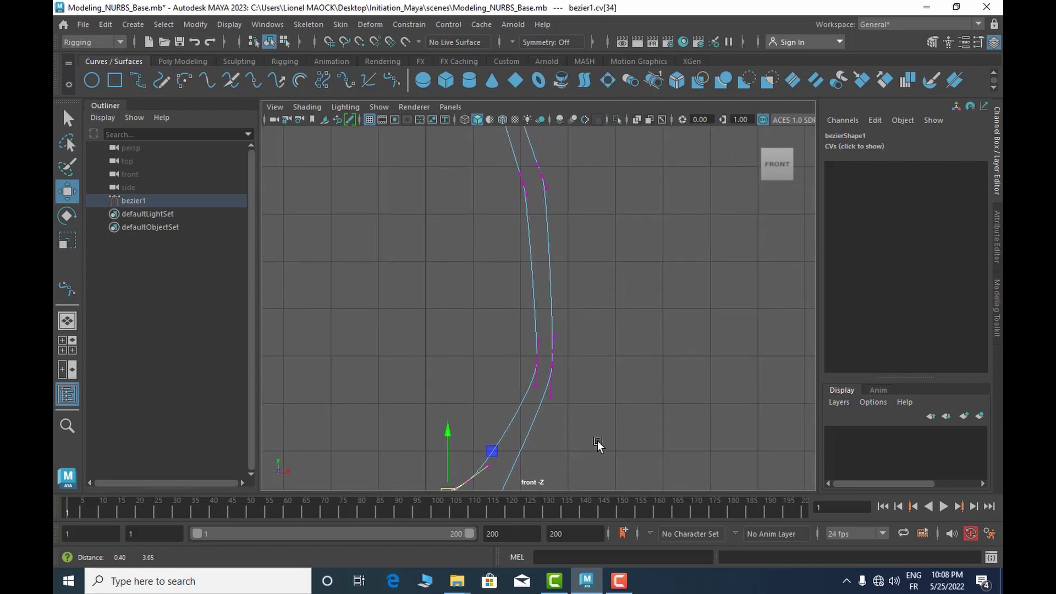
Step: Move the inner-wall anchor at the bowl's widest part to about X 2.26, Y 9.82, and raise both rim anchors to Y 15
click(537, 361)
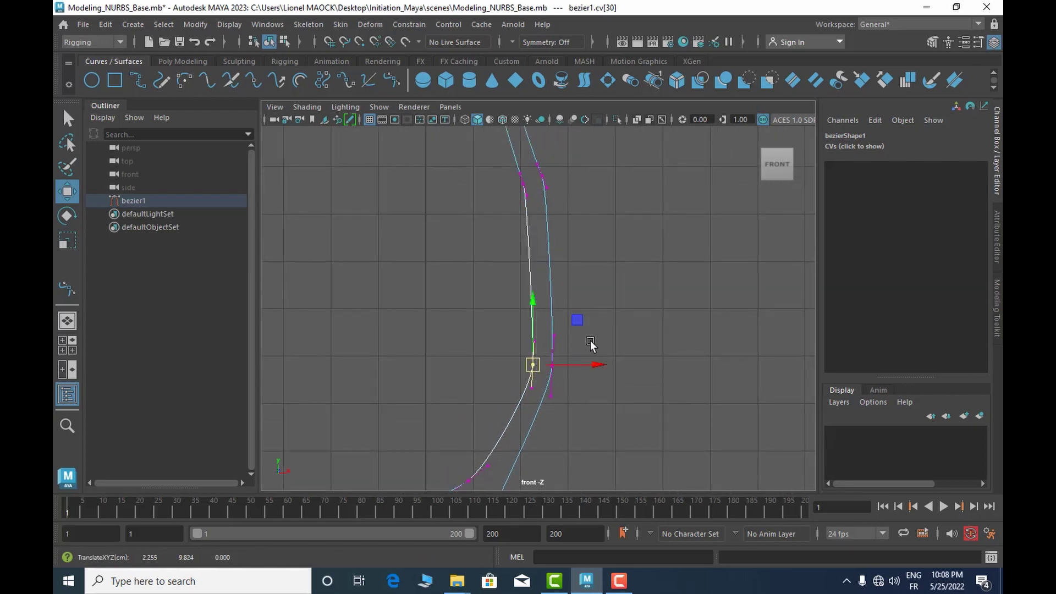
alt+middle_drag(578, 314, 582, 405)
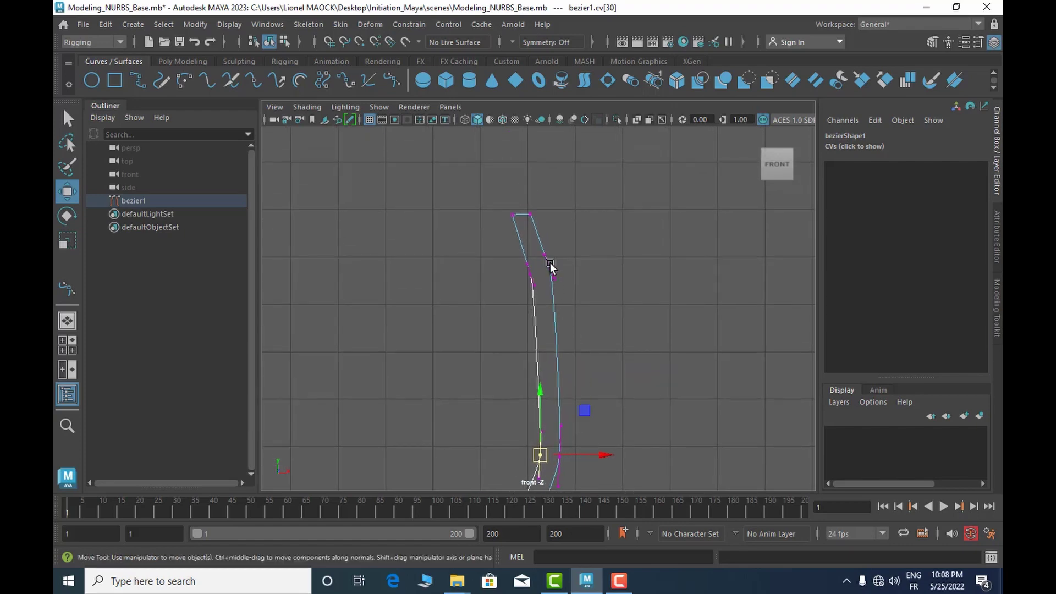
drag(508, 213, 601, 210)
drag(539, 148, 536, 145)
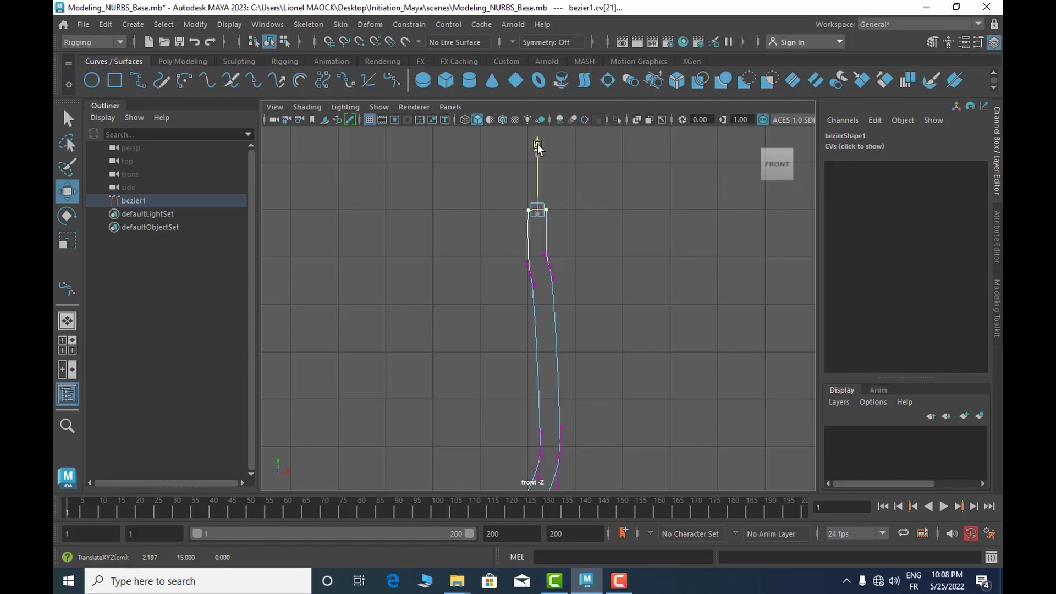
Step: Shift the pair of inner and outer anchors just below the rim outward to about X 2.56
alt+middle_drag(610, 305, 602, 246)
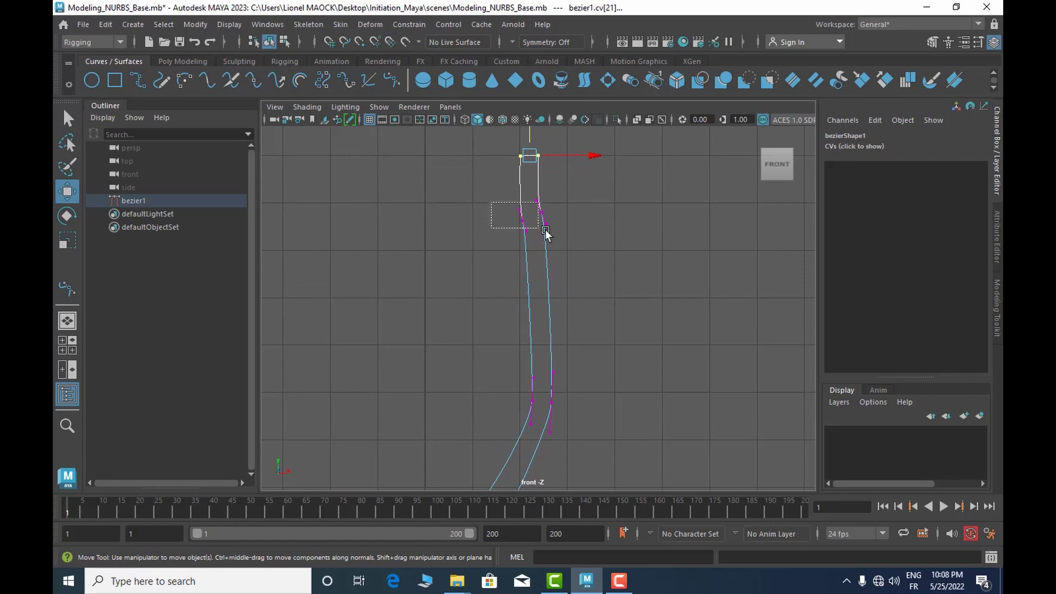
drag(546, 229, 546, 230)
drag(604, 214, 618, 210)
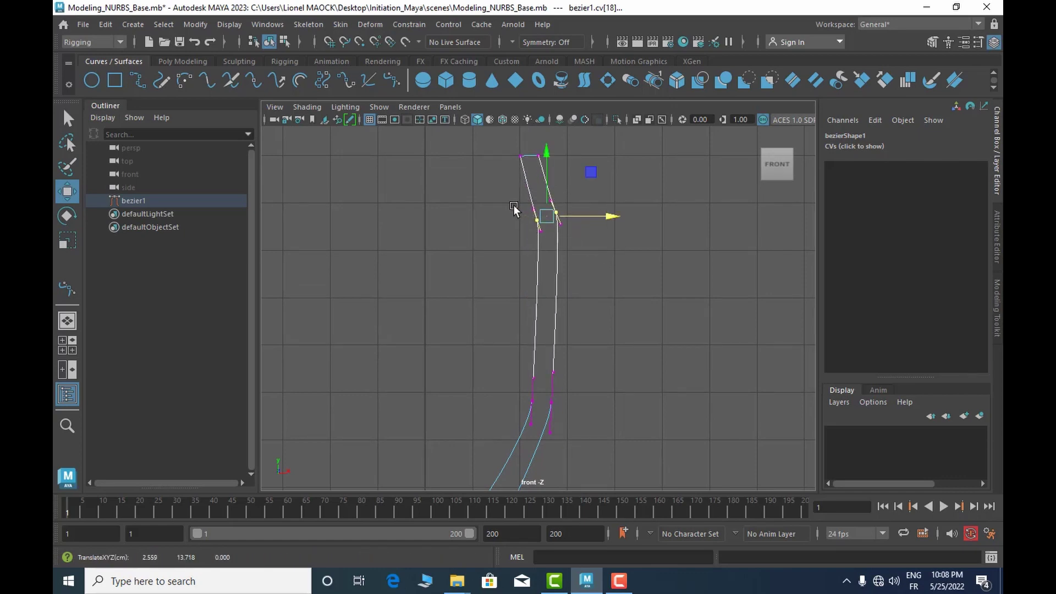
Step: Move the upper tangent handles below the rim to about X 2.70, Y 14.28 on the outer wall and X 2.33, Y 14.10 on the inner
drag(514, 206, 557, 189)
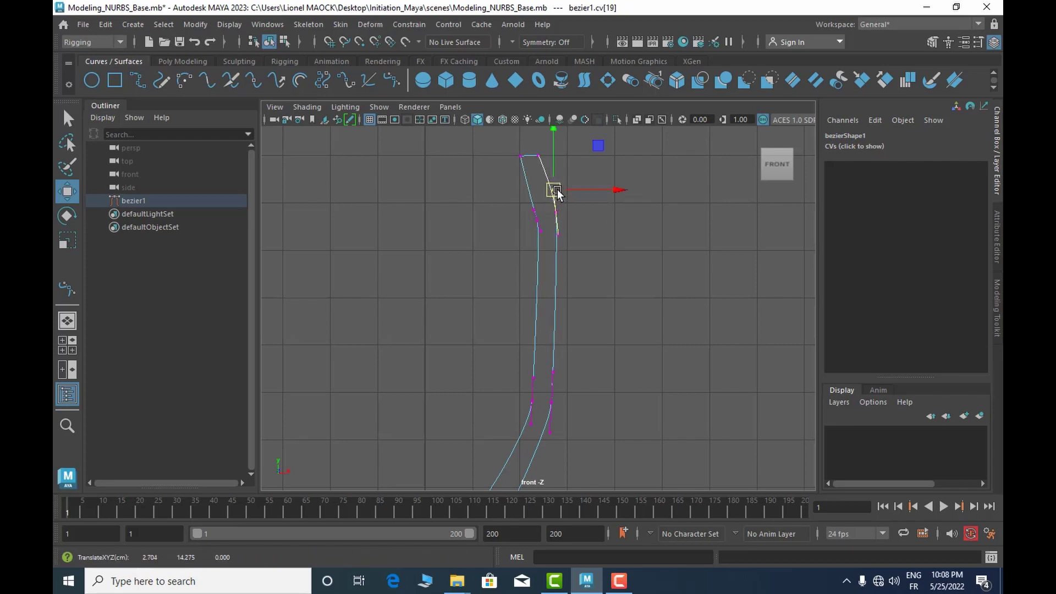
click(533, 209)
drag(536, 208, 538, 197)
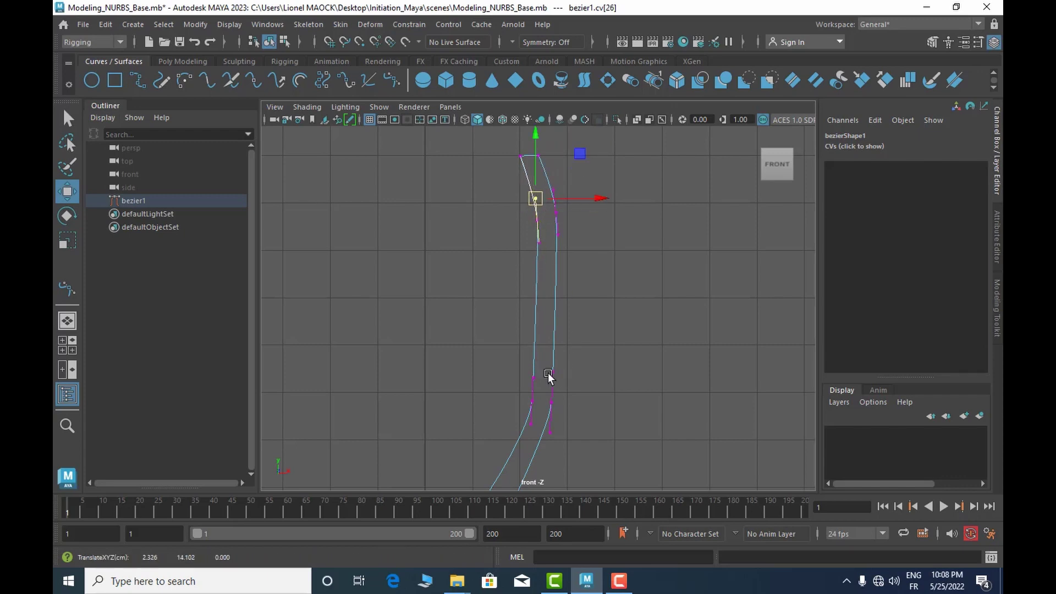
Step: Lengthen the vertical tangent handles at the bowl's widest anchor pair and raise that pair to about X 2.86, Y 10.37
drag(506, 377, 569, 395)
alt+middle_drag(610, 325, 605, 211)
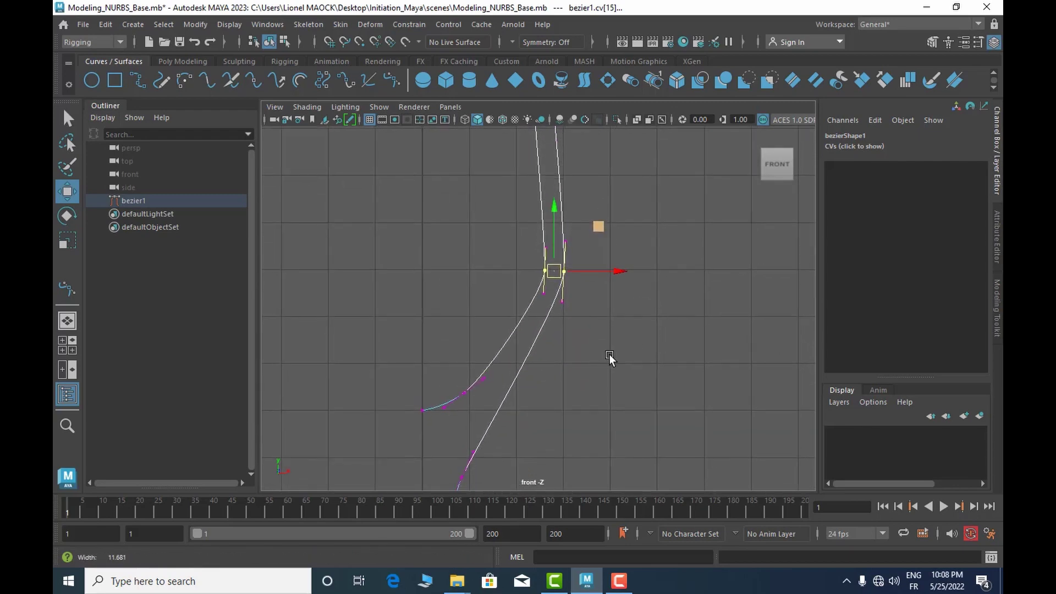
scroll(609, 354, down, 4)
scroll(643, 348, up, 3)
alt+middle_drag(638, 319, 624, 414)
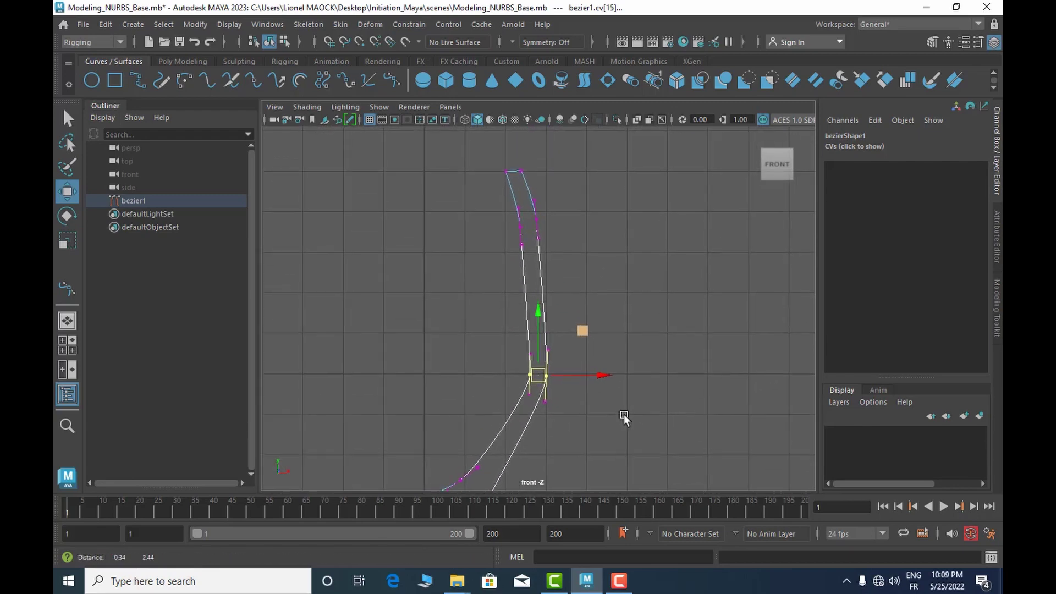
drag(512, 331, 578, 360)
drag(538, 308, 542, 252)
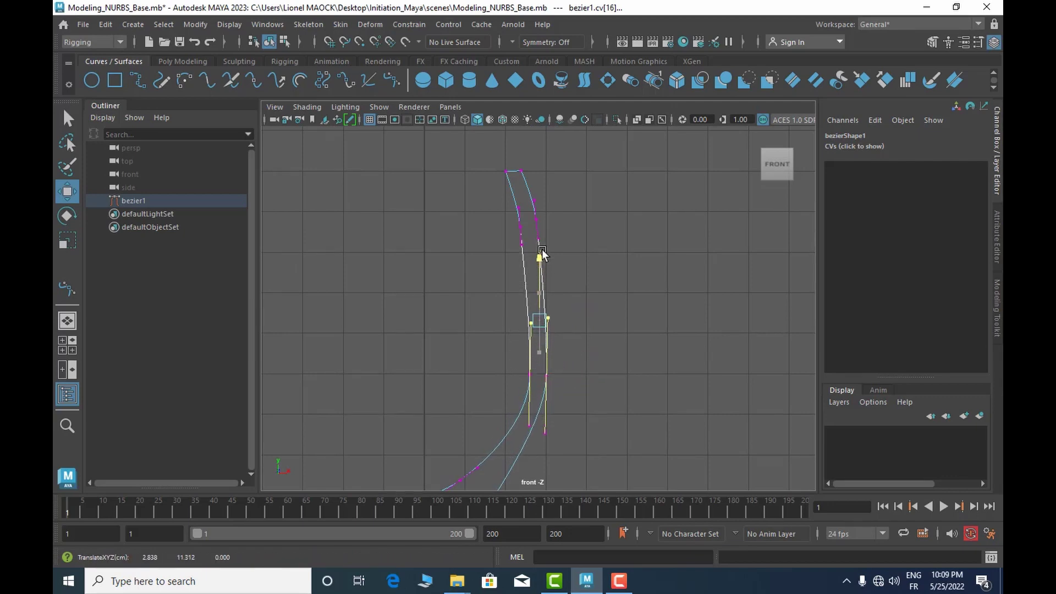
key(ctrl+z)
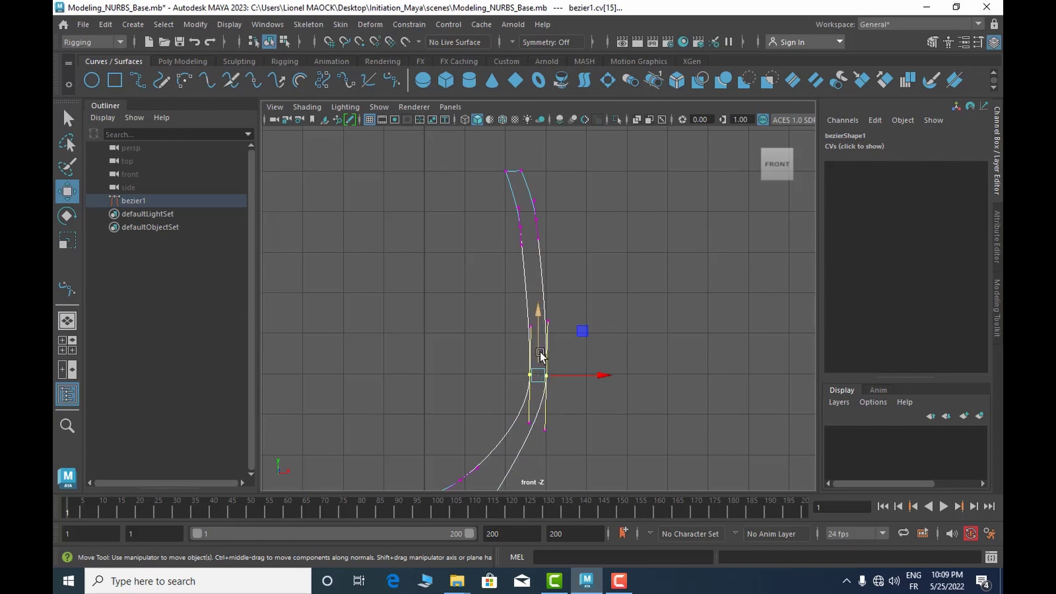
drag(539, 378, 542, 360)
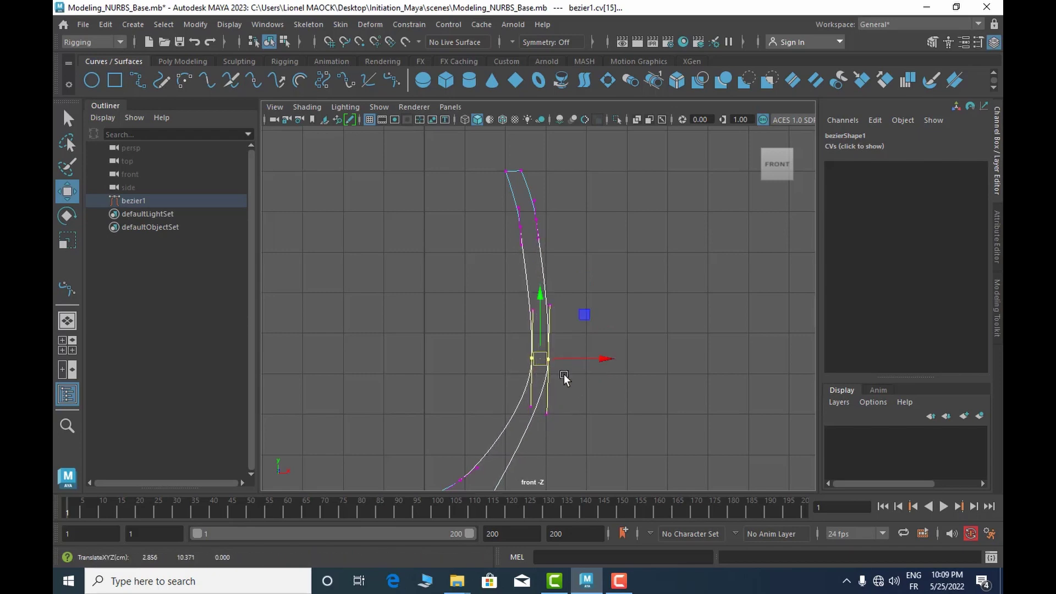
Step: Adjust the lower tangent handles of the anchor pair below the rim on both walls of the bowl
alt+right_drag(642, 392, 550, 380)
alt+middle_drag(573, 369, 587, 399)
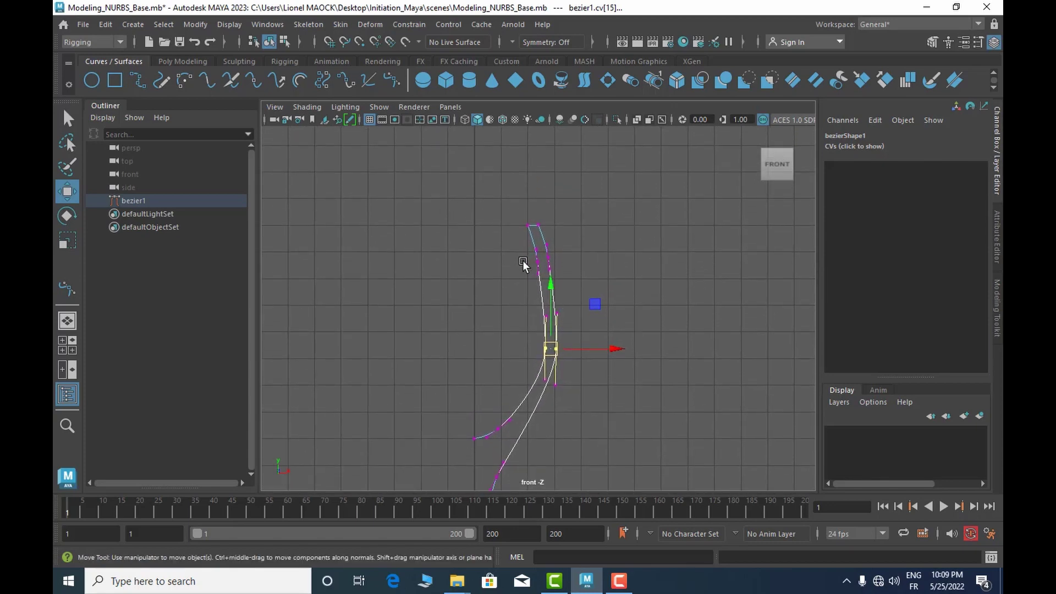
drag(572, 278, 606, 274)
Step: Move the outer-profile anchor where the bowl meets the stem to about X 0.61, Y 5.76
scroll(583, 389, down, 1)
alt+middle_drag(574, 383, 586, 242)
alt+middle_drag(592, 341, 590, 330)
alt+right_drag(566, 342, 709, 382)
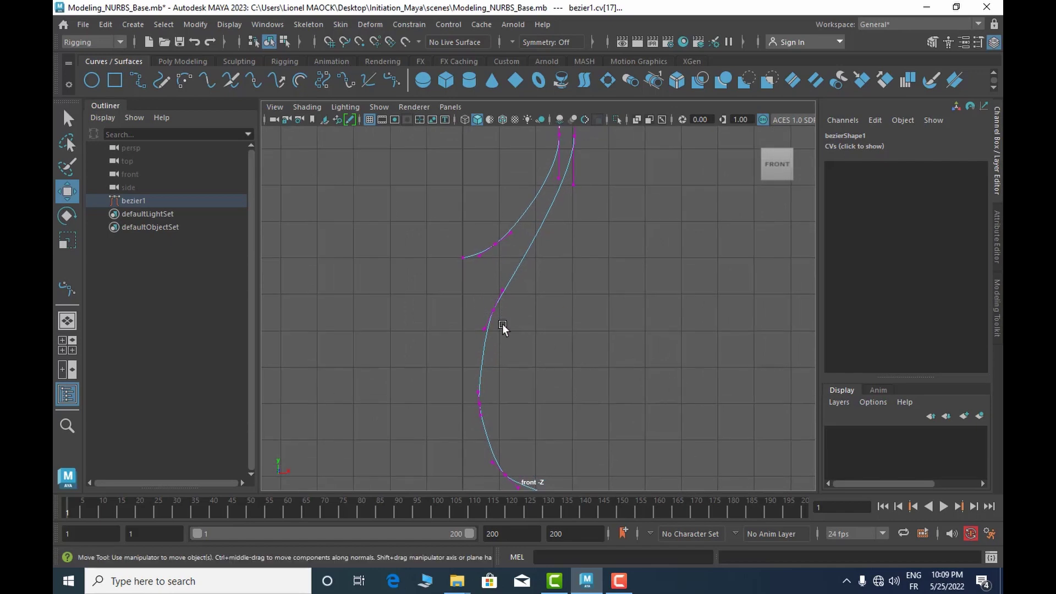
click(494, 309)
drag(493, 306, 488, 307)
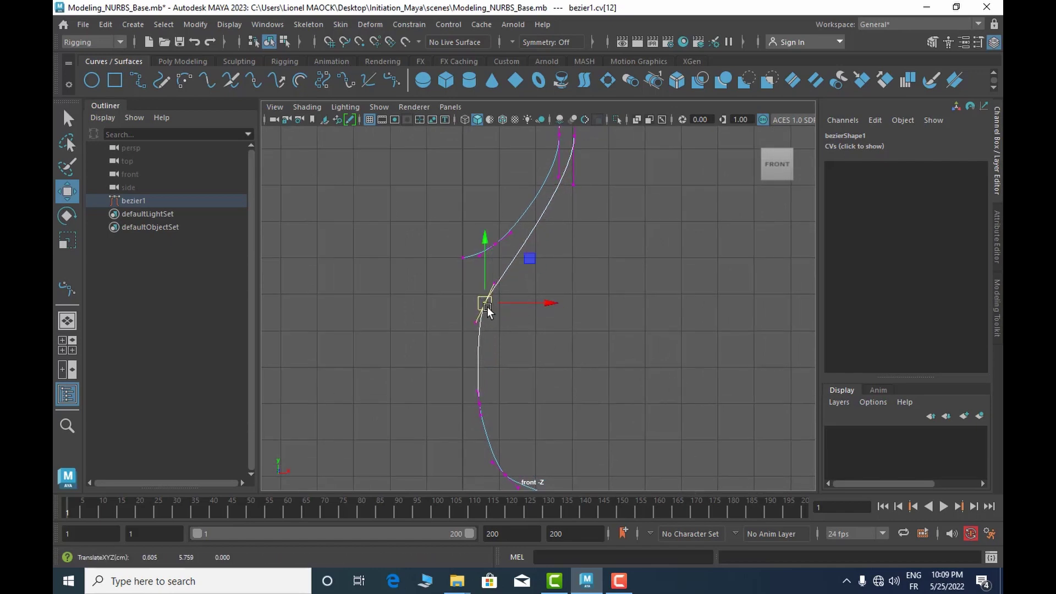
Step: Shift the anchor where the stem flares into the foot slightly inward toward the central axis
alt+middle_drag(550, 327, 552, 292)
alt+middle_drag(511, 384, 511, 330)
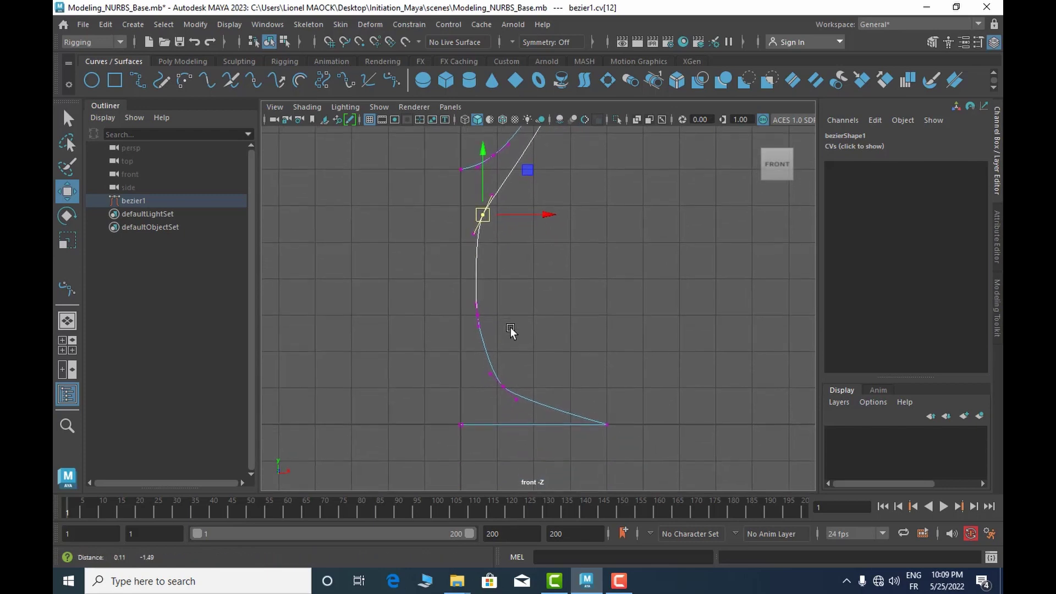
drag(522, 365, 498, 386)
drag(487, 308, 478, 323)
Step: Move the foot's outer-edge anchor inward by about one grid unit, and return the curve to object mode
drag(605, 420, 604, 428)
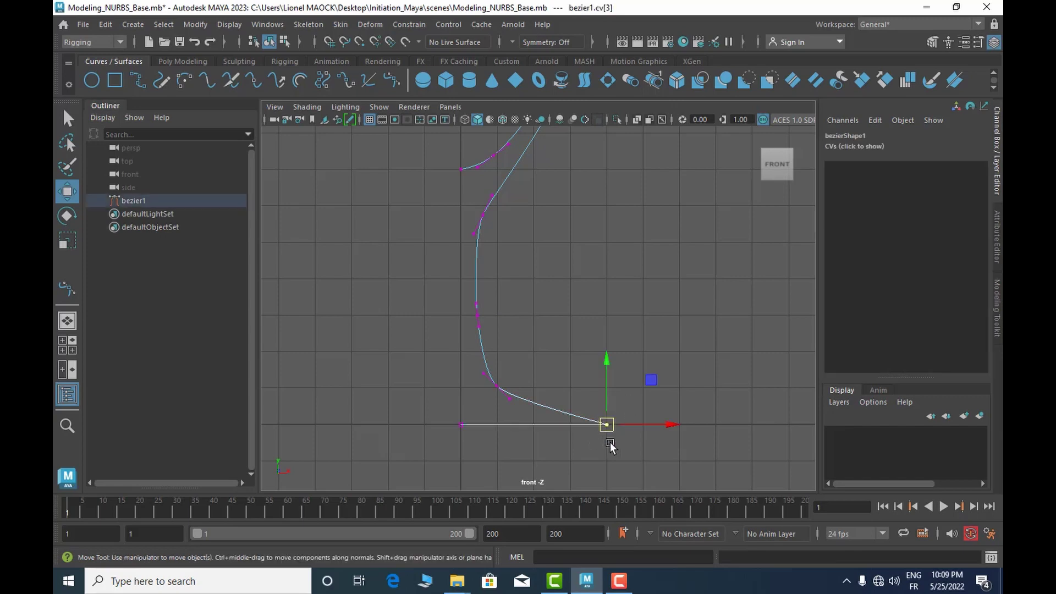
drag(676, 422, 640, 421)
scroll(546, 370, down, 4)
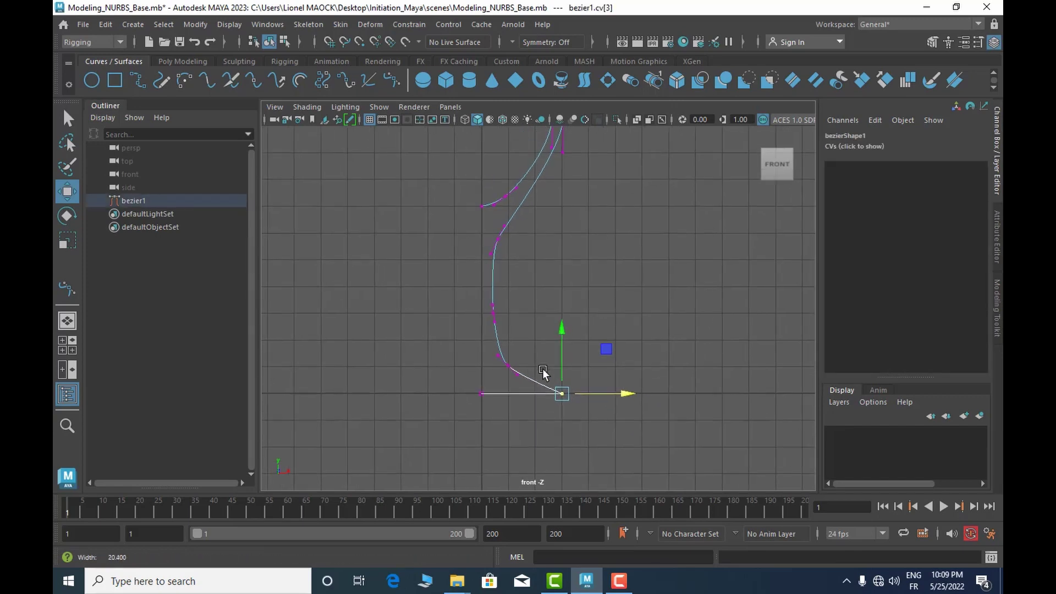
alt+middle_drag(561, 291, 534, 366)
alt+right_drag(534, 365, 505, 323)
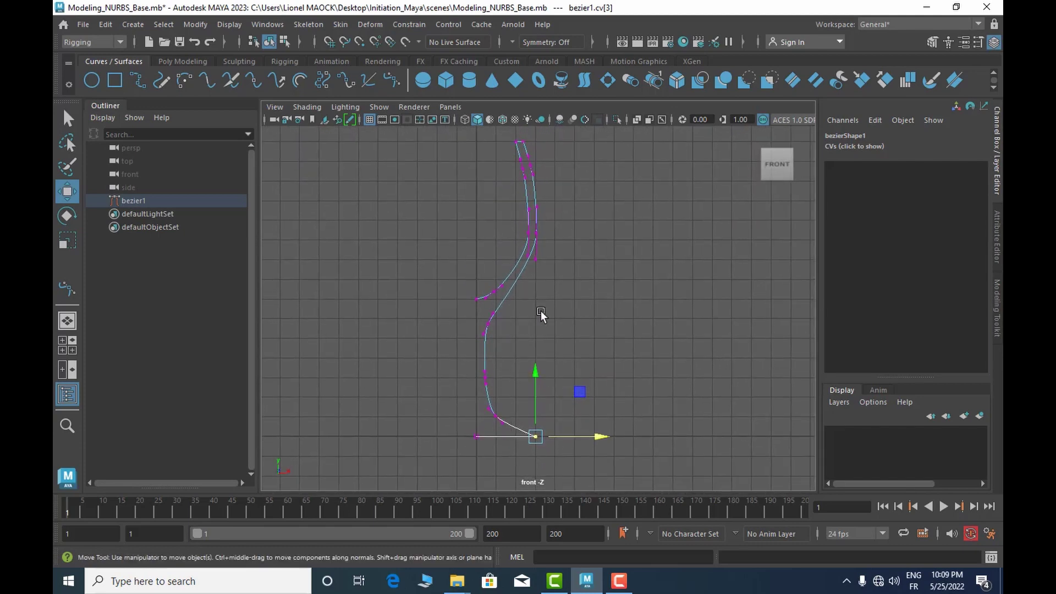
alt+middle_drag(541, 312, 545, 333)
right_drag(521, 299, 587, 209)
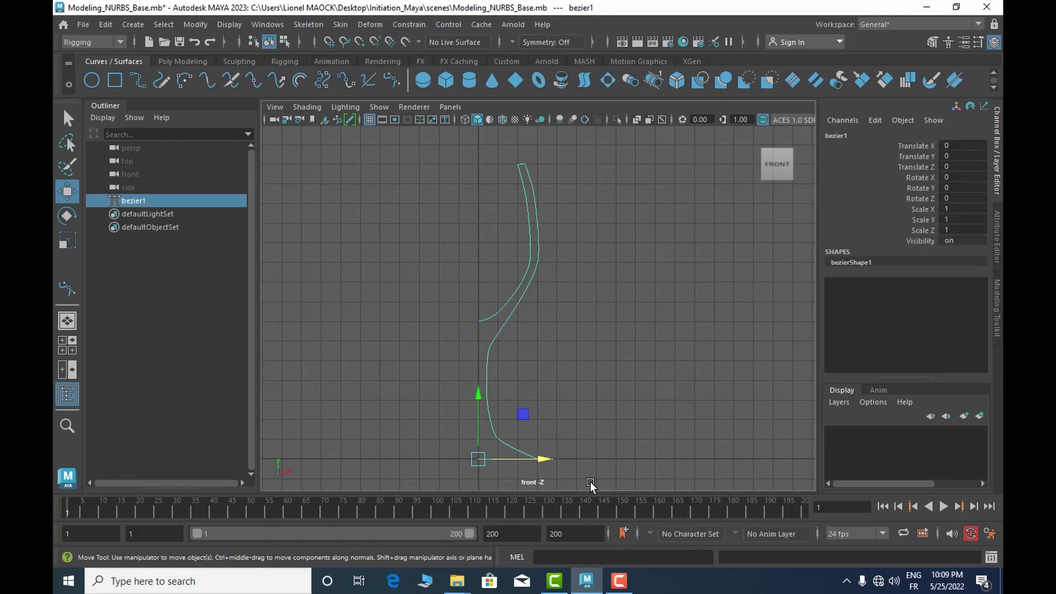
click(619, 353)
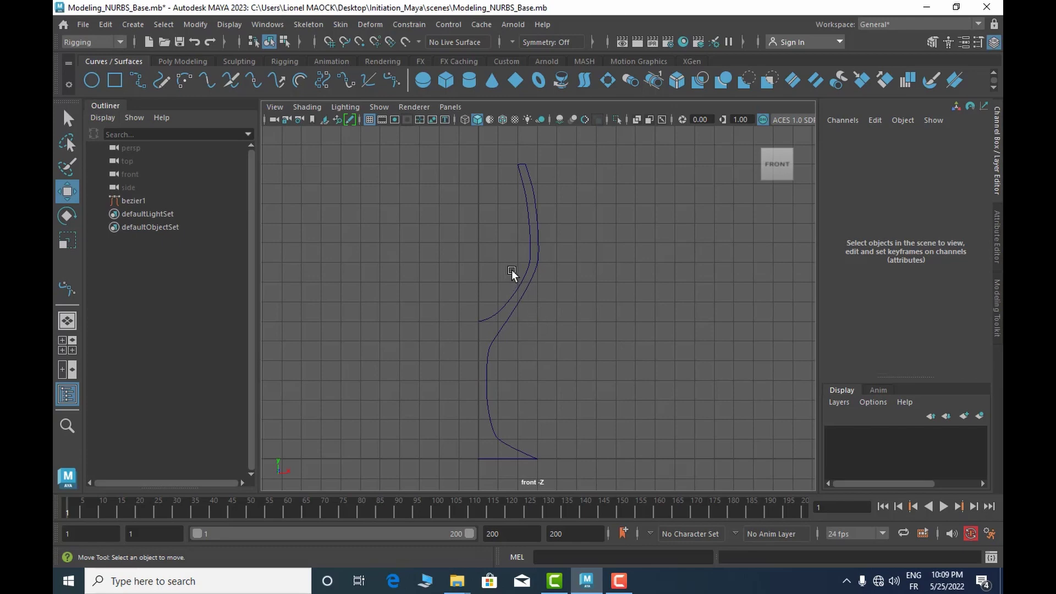
Step: Switch to the Modeling menu set and revolve the bezier1 profile curve into a NURBS surface
click(522, 281)
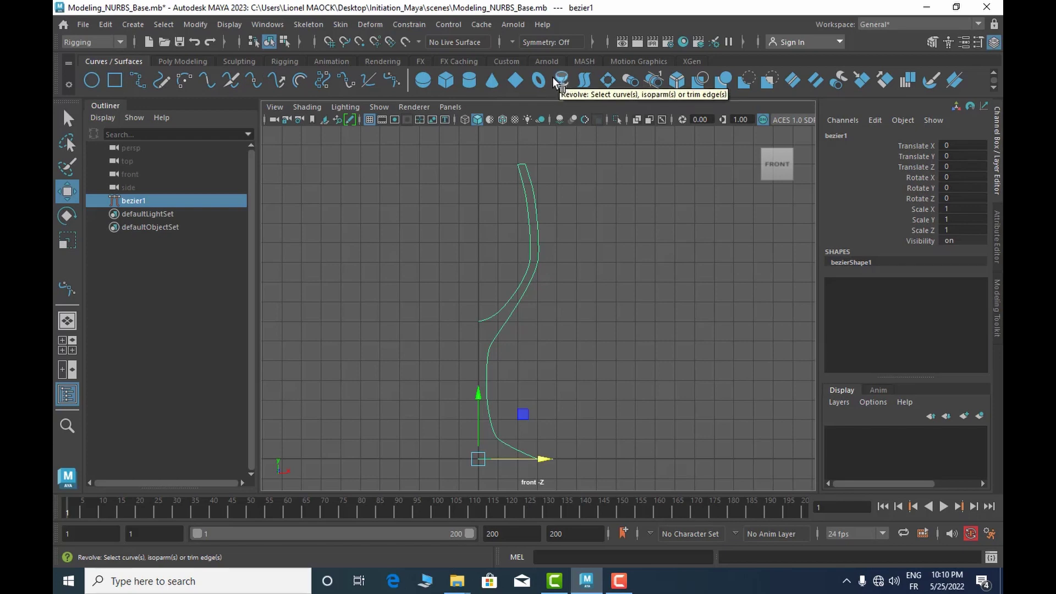
click(74, 42)
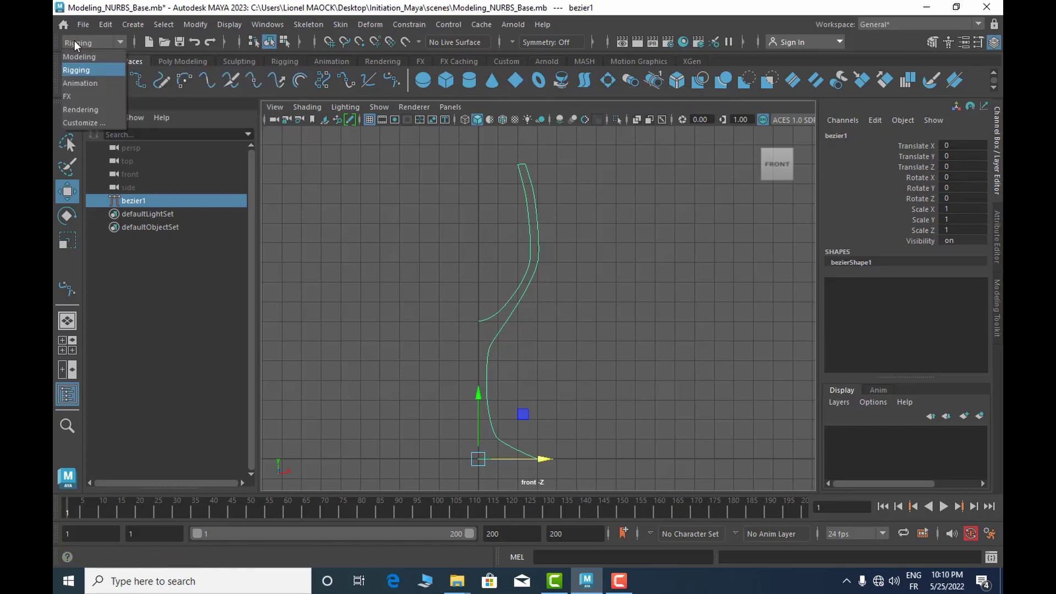
click(75, 56)
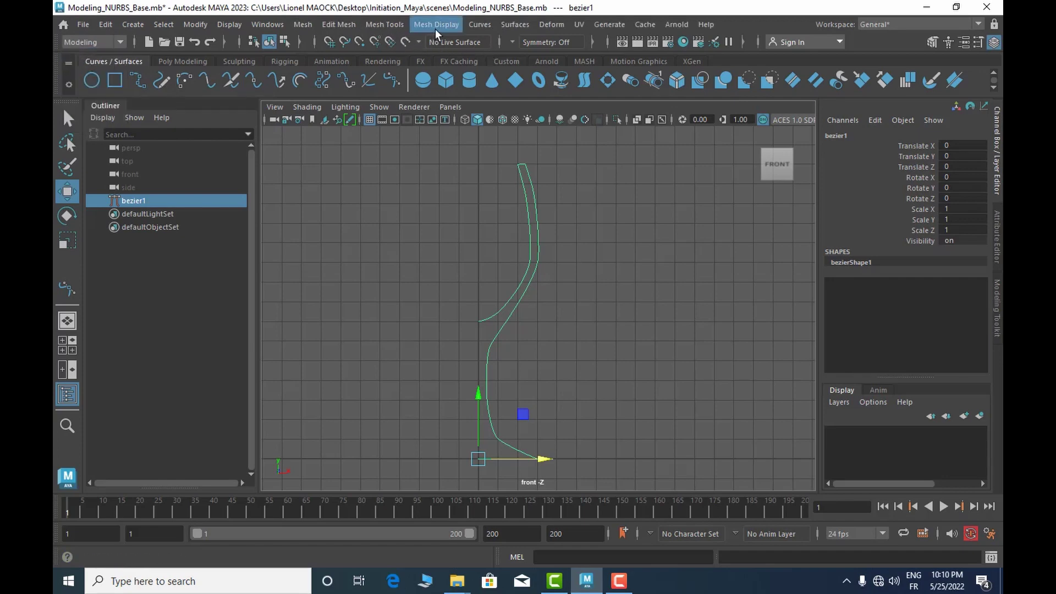
click(516, 24)
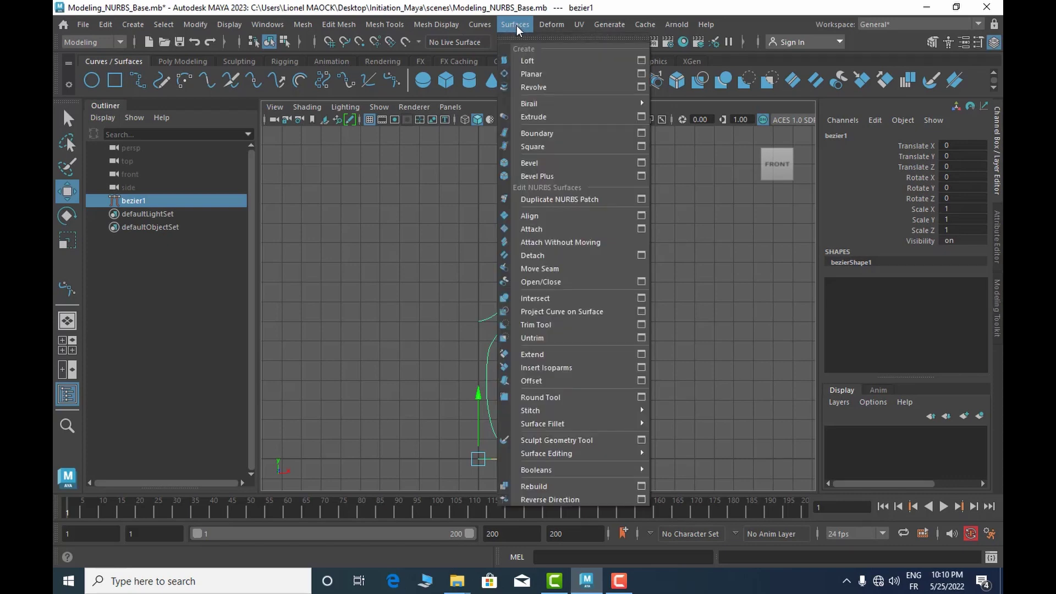
click(531, 87)
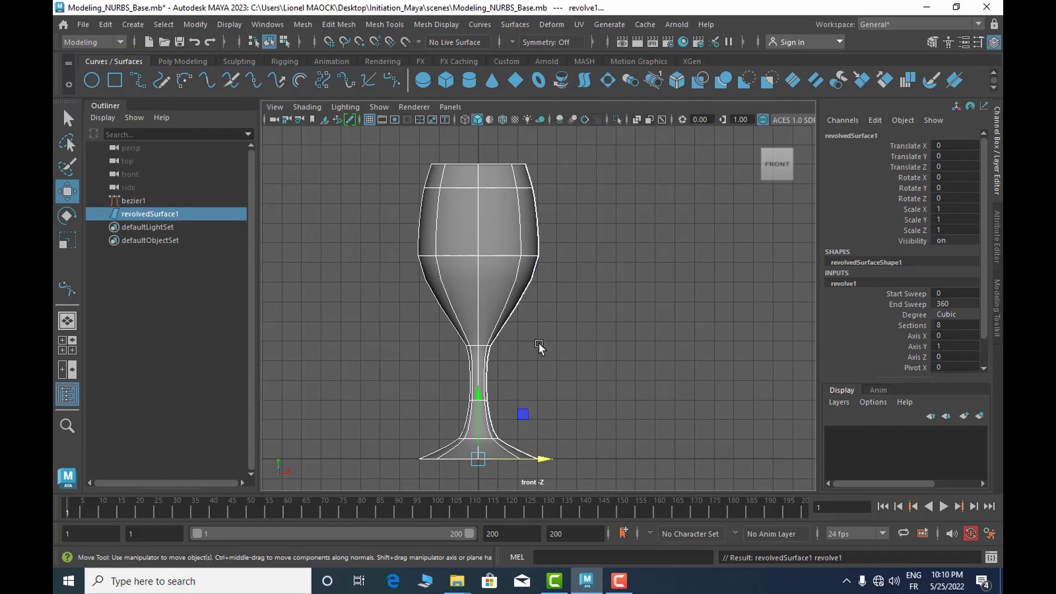
Step: Examine the revolved glass in the perspective view, from an angle and from the front
key(space)
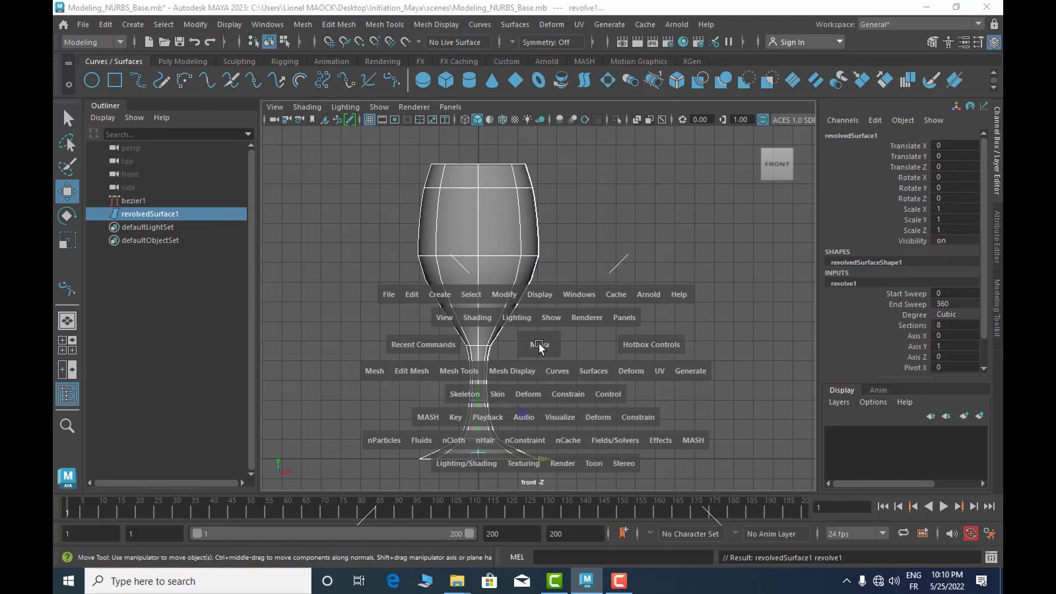
click(539, 346)
drag(540, 345, 547, 308)
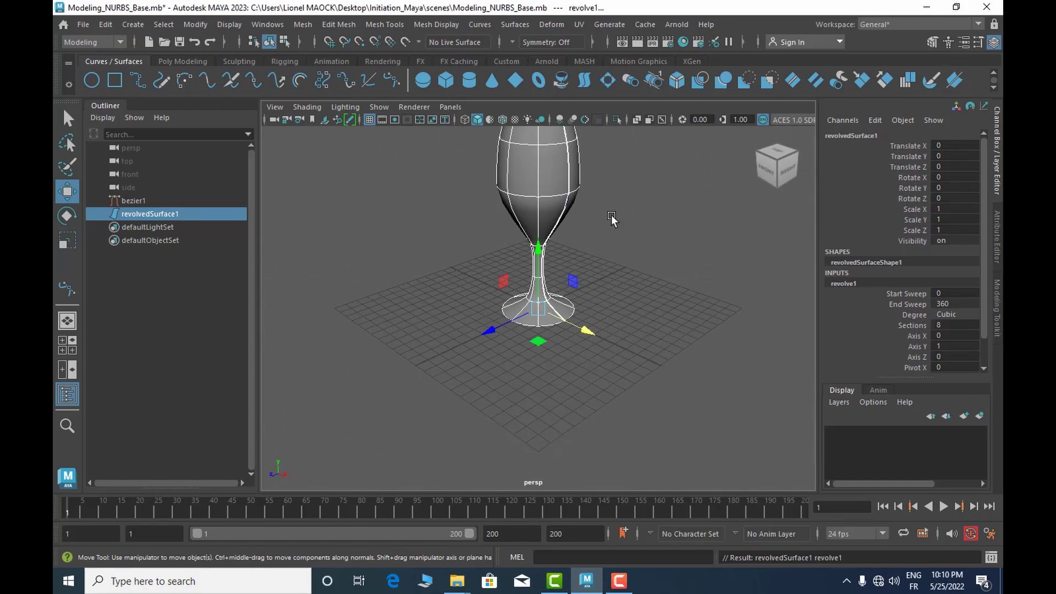
alt+drag(617, 209, 637, 269)
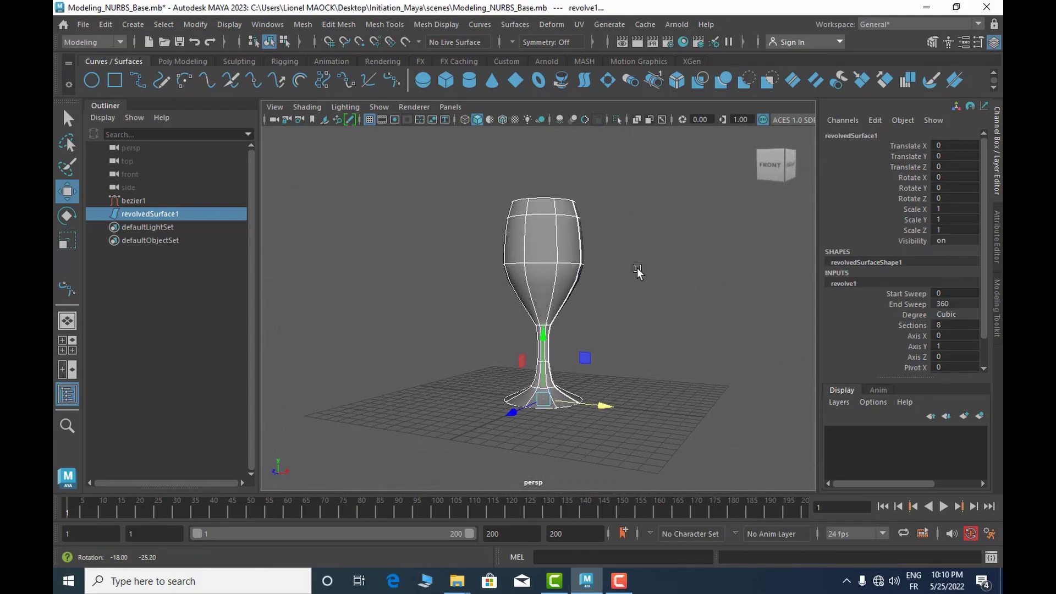
alt+right_drag(637, 268, 662, 299)
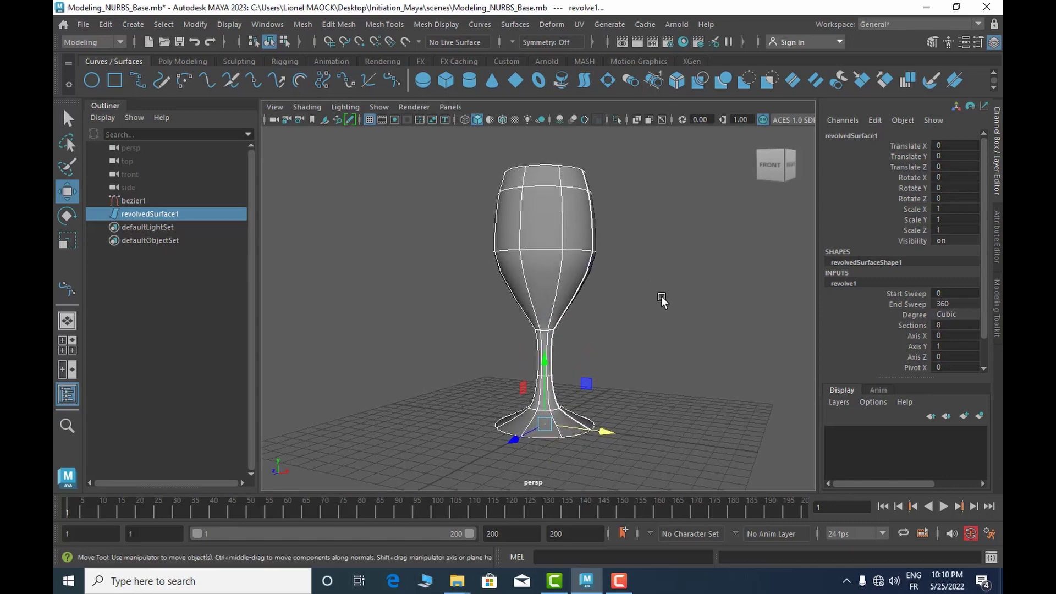
alt+drag(649, 297, 676, 282)
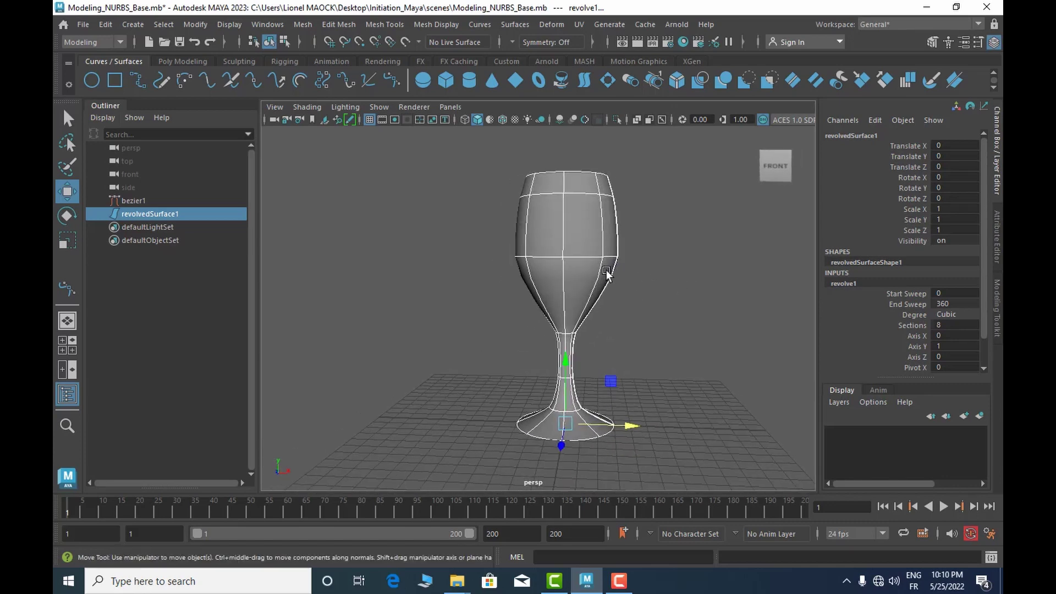
Step: Show the control vertices of the bezier1 profile curve and adjust the horizontal position of the anchor at the bowl's widest point
click(133, 201)
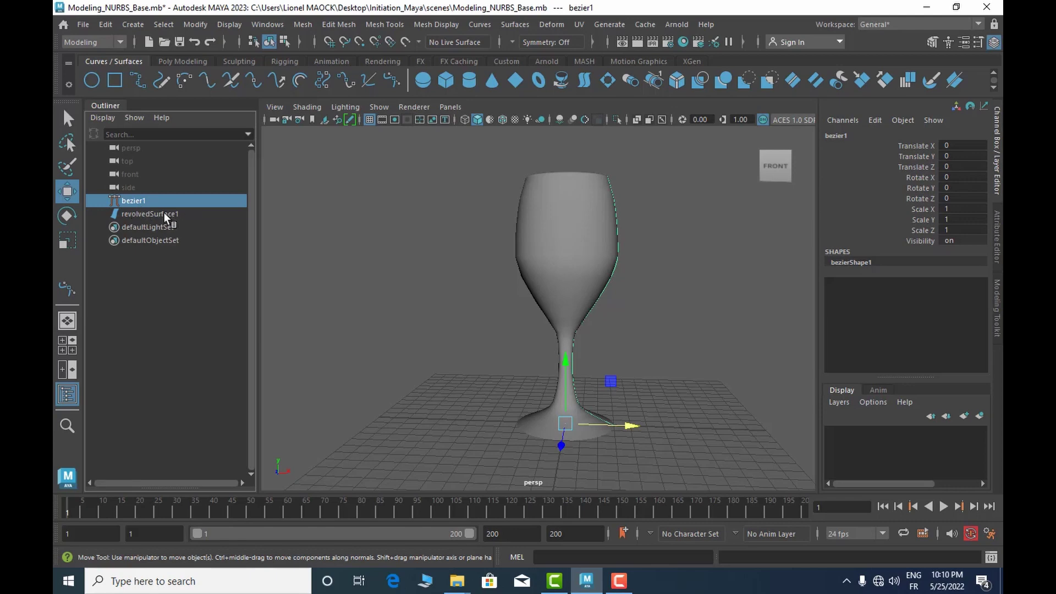
click(131, 213)
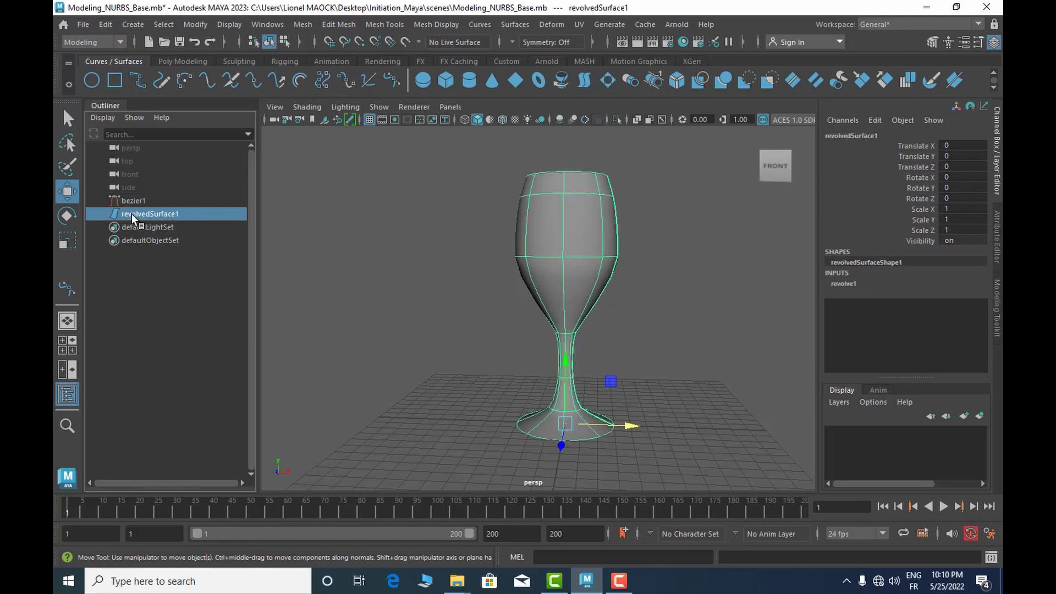
click(131, 201)
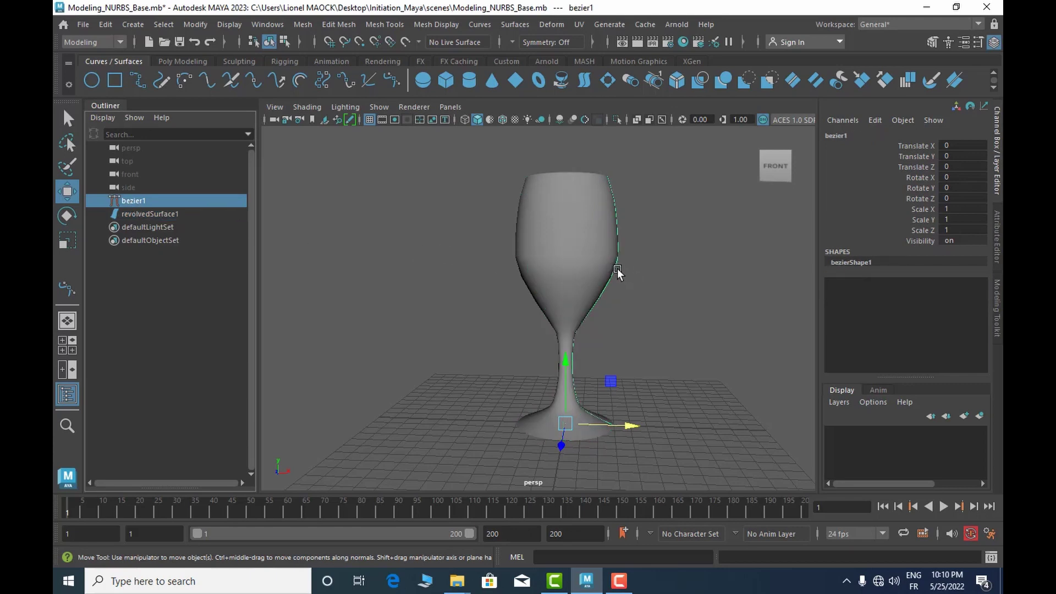
right_drag(616, 268, 534, 231)
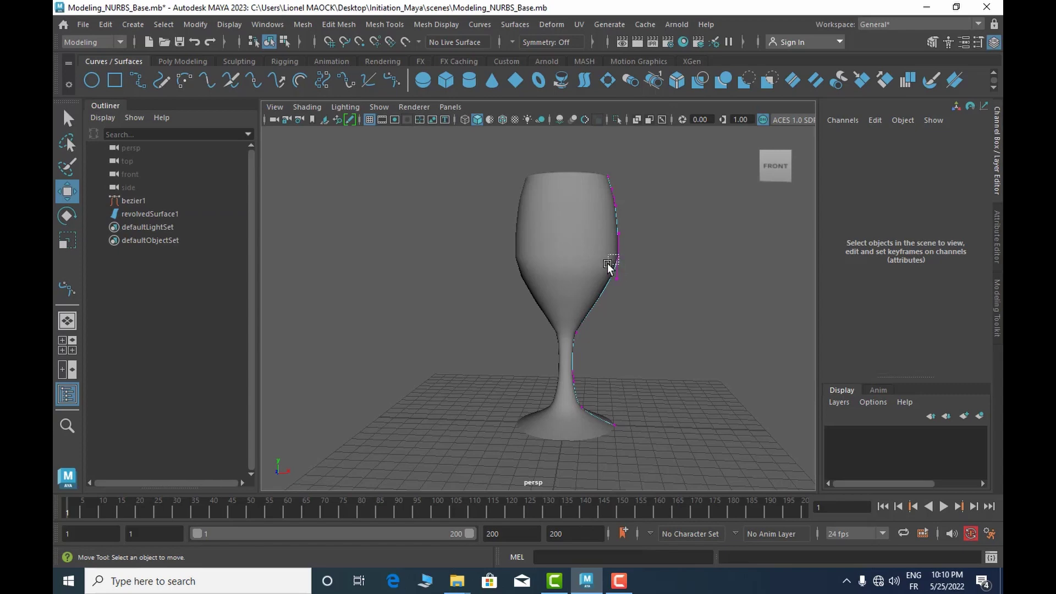
click(619, 259)
drag(686, 259, 706, 291)
alt+right_drag(697, 271, 804, 264)
alt+drag(751, 259, 661, 242)
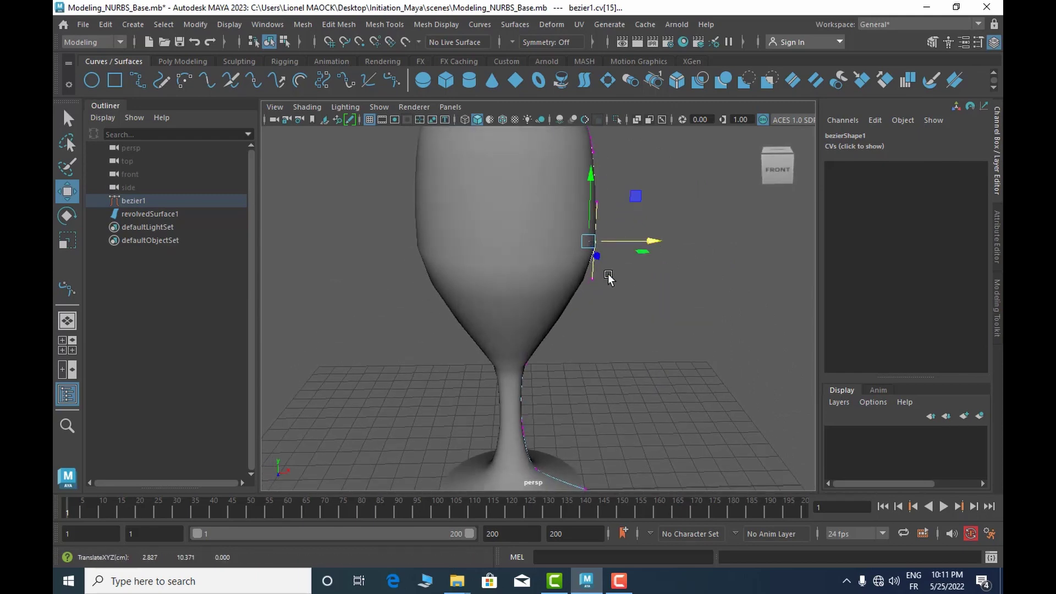
Step: Shift the lower tangent handle of the bowl's widest anchor inward toward the central axis to reshape the lower bowl
click(583, 288)
drag(666, 279, 661, 278)
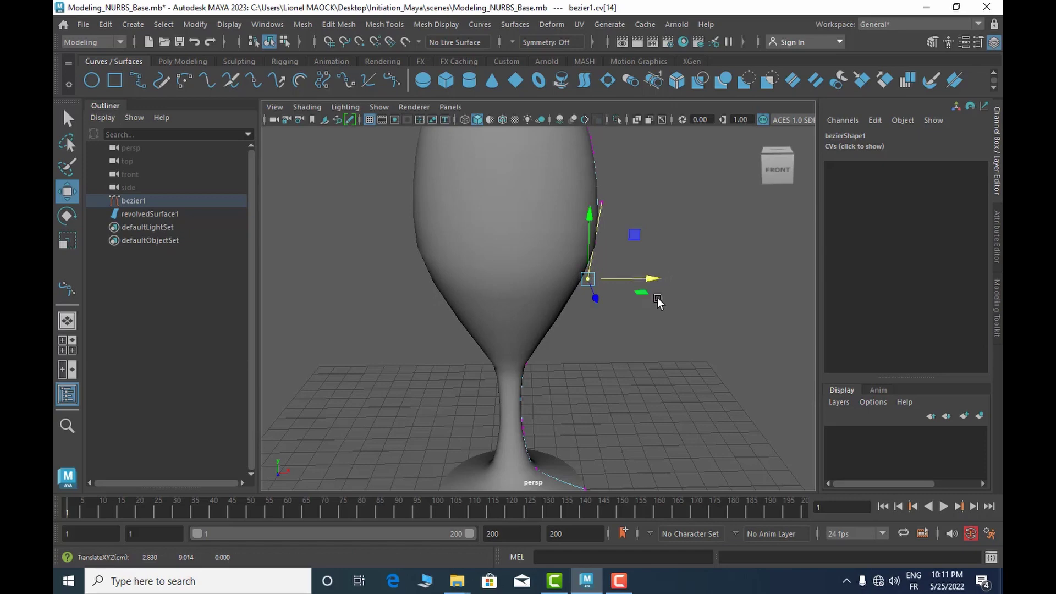
alt+right_drag(658, 298, 579, 304)
alt+middle_drag(580, 304, 583, 274)
alt+drag(597, 321, 596, 357)
drag(638, 295, 601, 290)
Step: Move the upper tangent handle of the bowl's widest anchor slightly outward and return to object mode
click(586, 241)
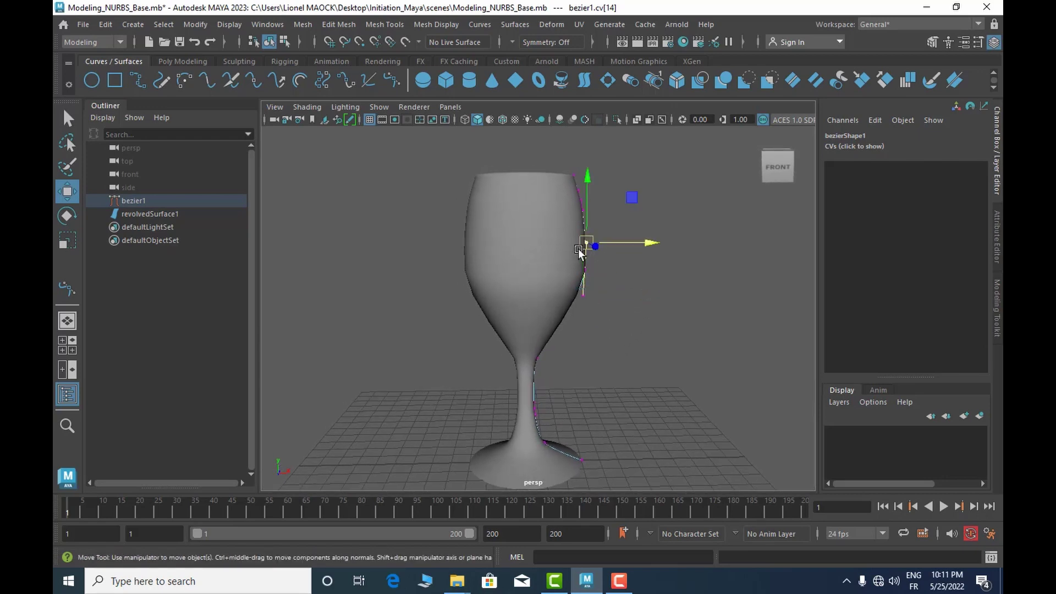
drag(648, 246, 649, 246)
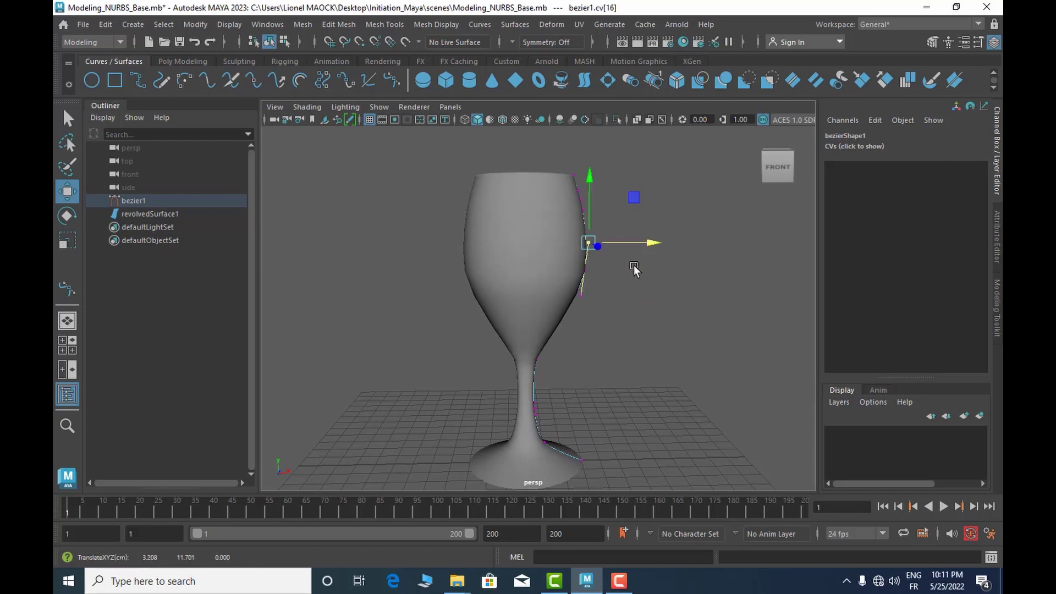
right_drag(530, 277, 590, 198)
Step: Select the revolved glass surface and assign a new Phong E material to it
click(520, 327)
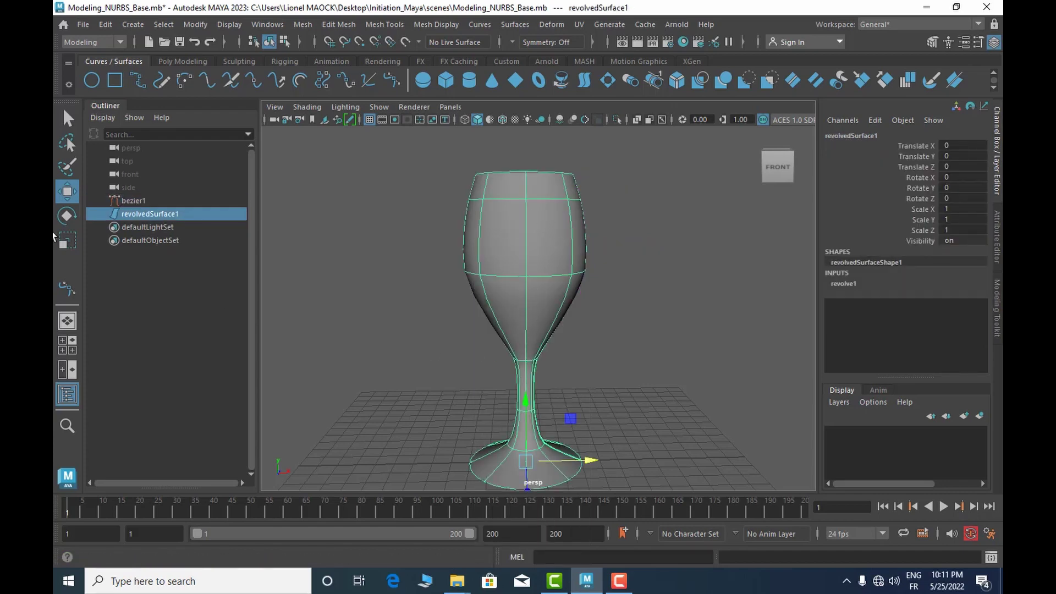
mouse_move(637, 346)
alt+mouse_down()
mouse_move(639, 320)
mouse_move(647, 342)
mouse_move(629, 342)
alt+mouse_up()
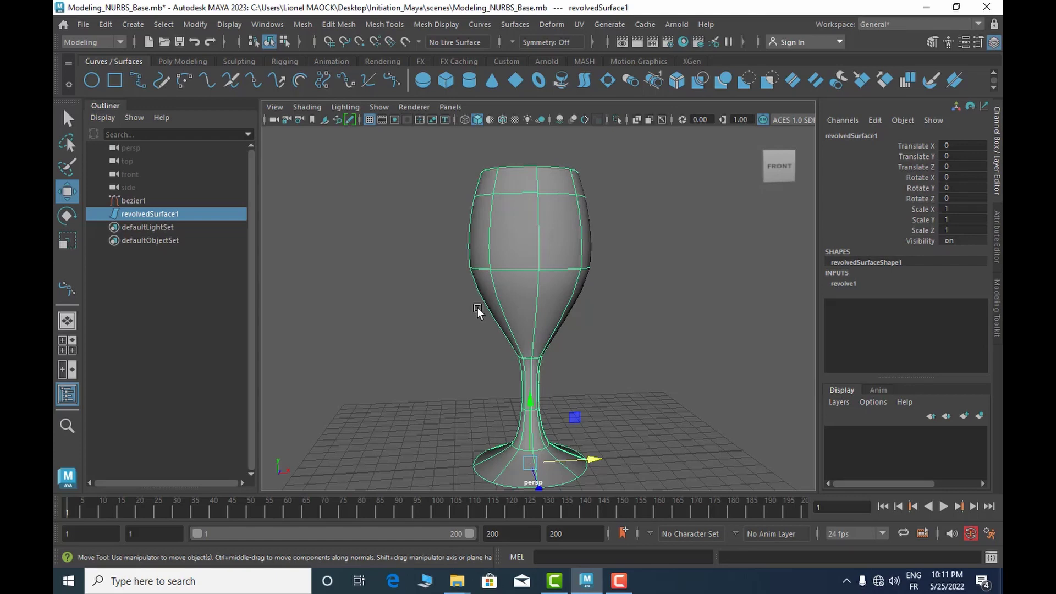
right_click(517, 239)
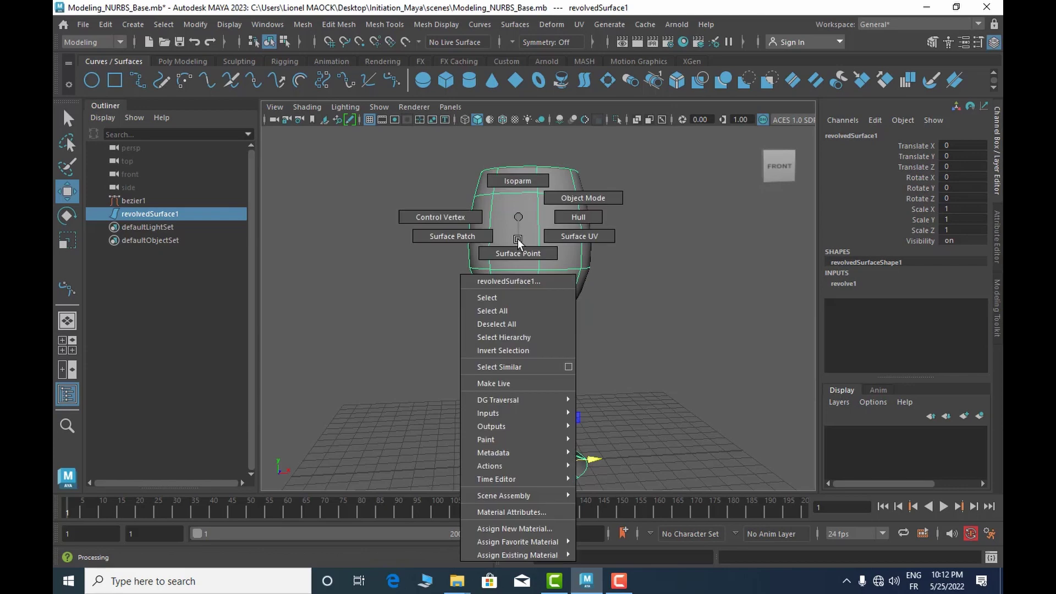
click(533, 527)
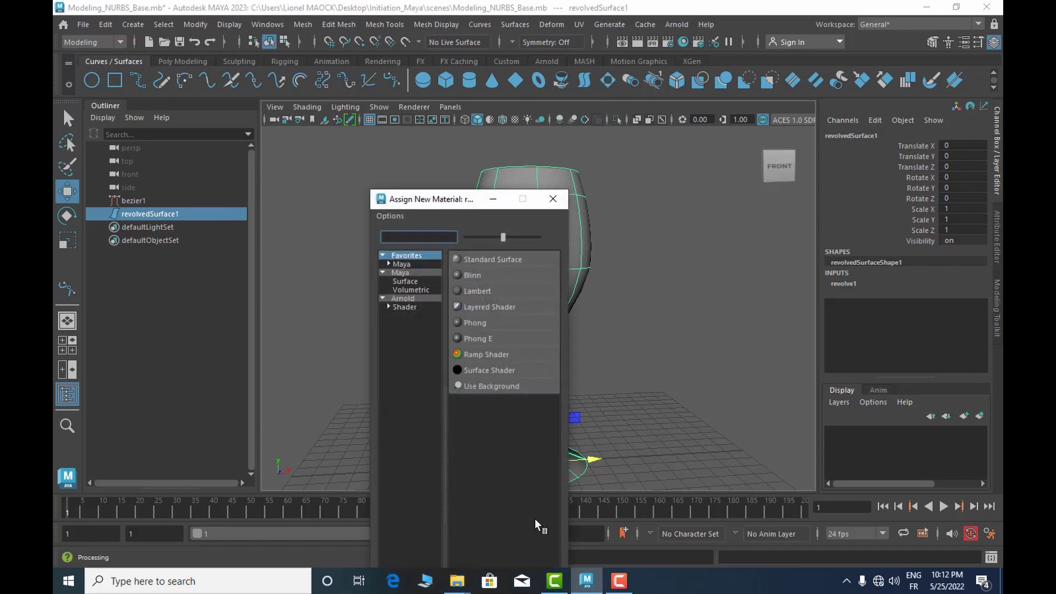
drag(461, 202, 349, 175)
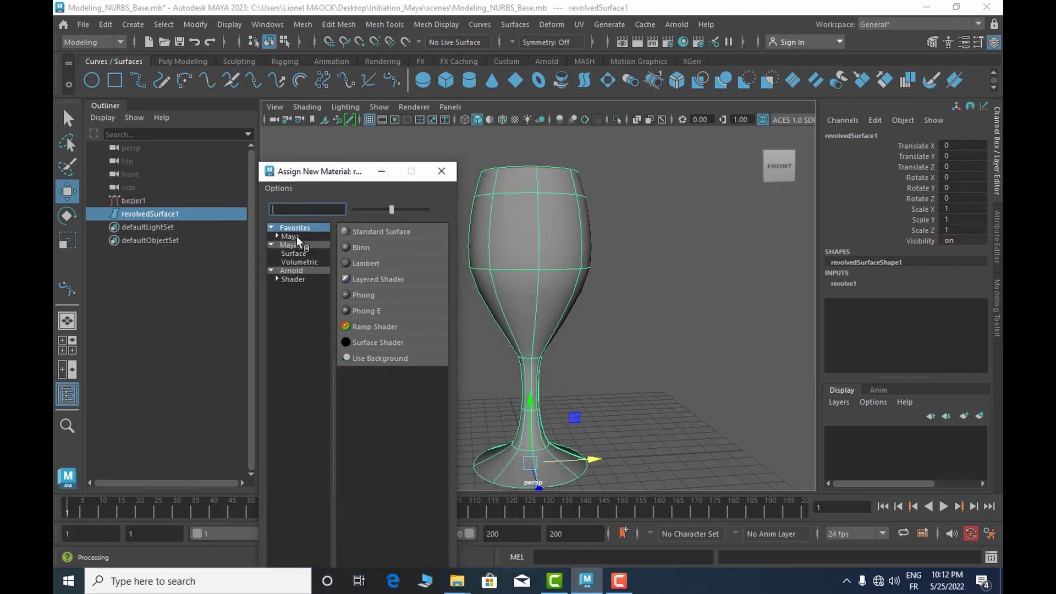
click(366, 311)
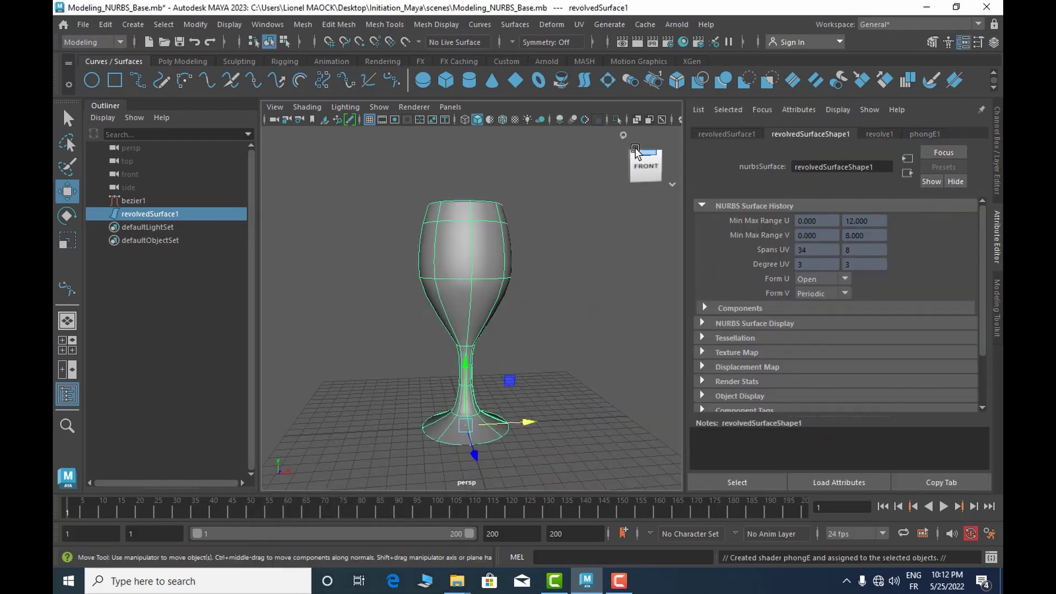
Step: Set the color of the glass's phongE1 material to cyan from the color palette
click(155, 213)
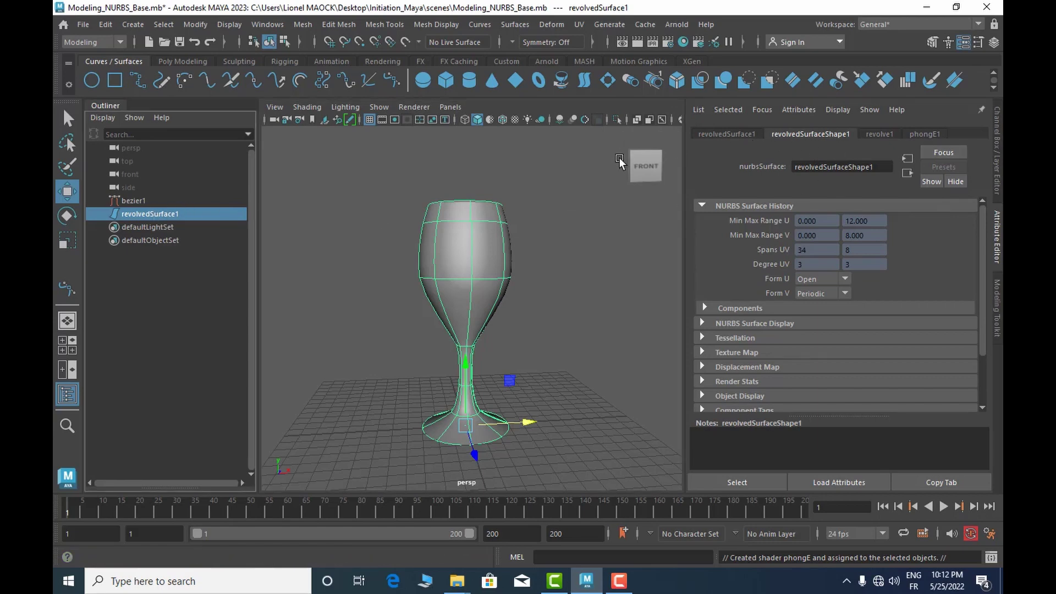
click(926, 134)
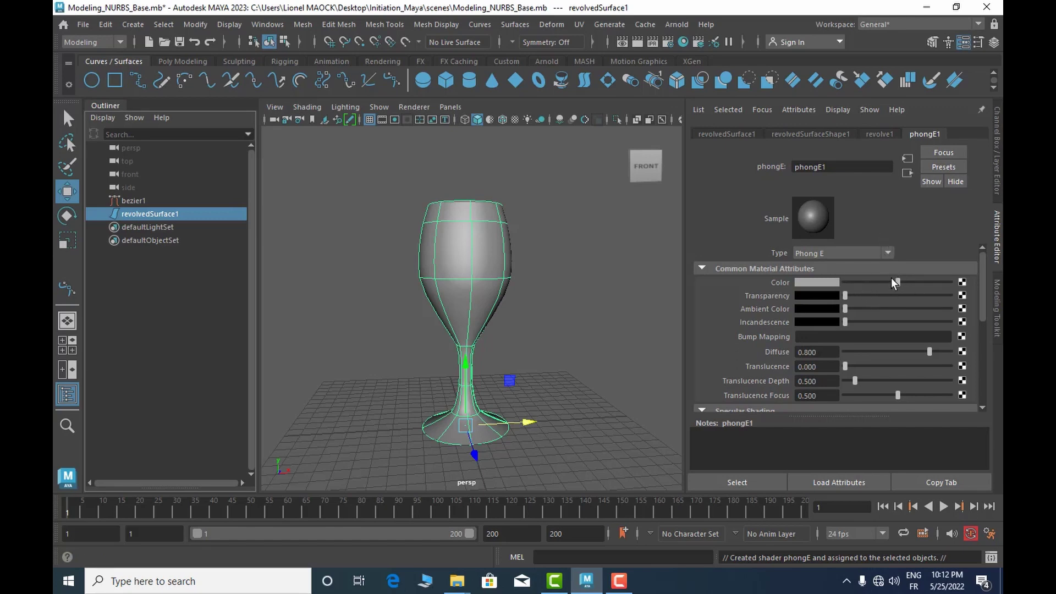
click(821, 282)
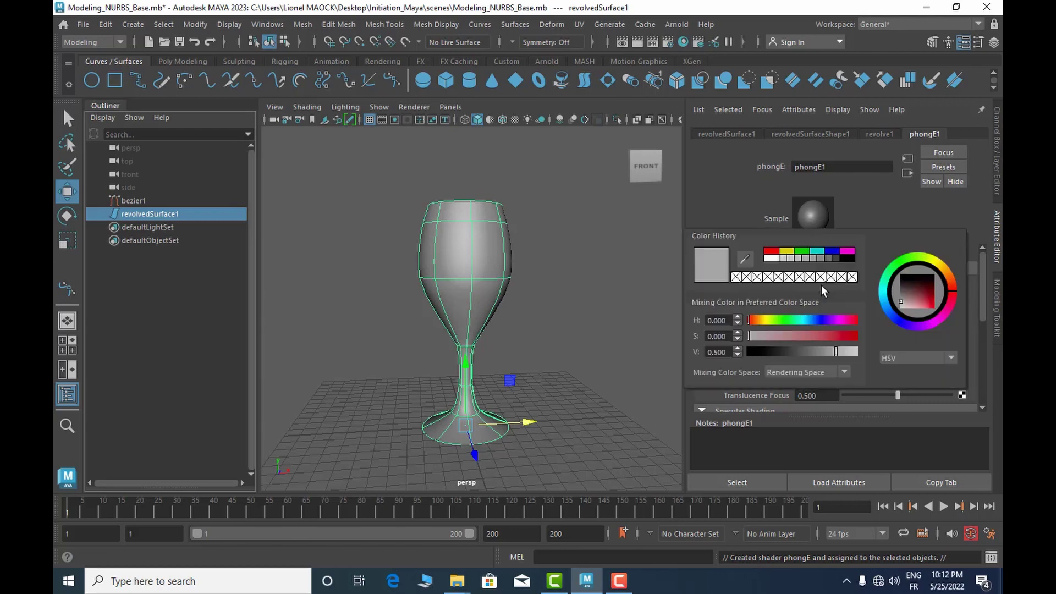
click(818, 252)
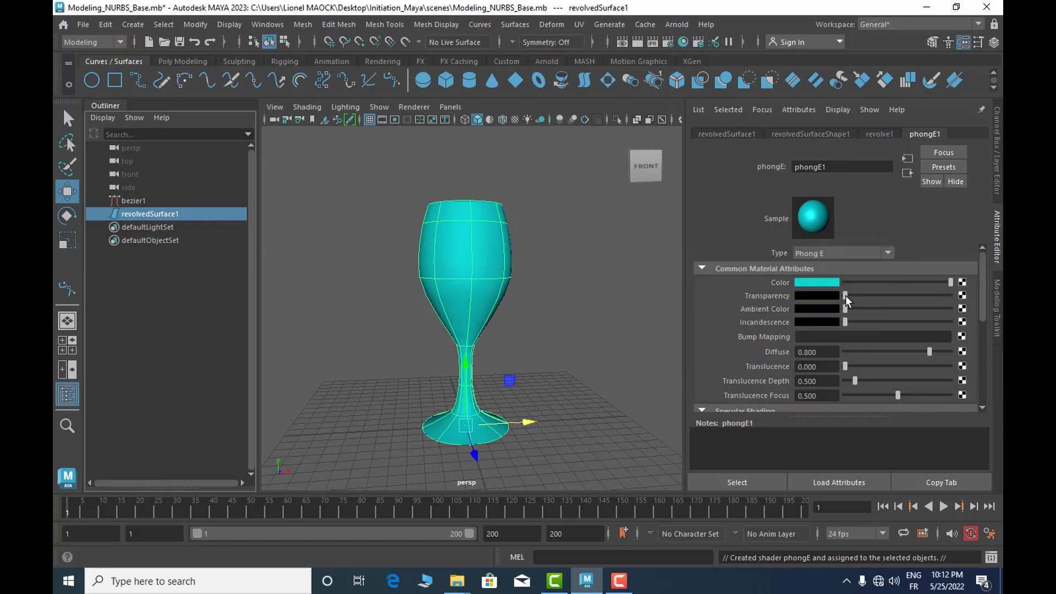
Step: Raise the transparency of the phongE1 material to nearly full and check the see-through glass
drag(846, 296, 939, 293)
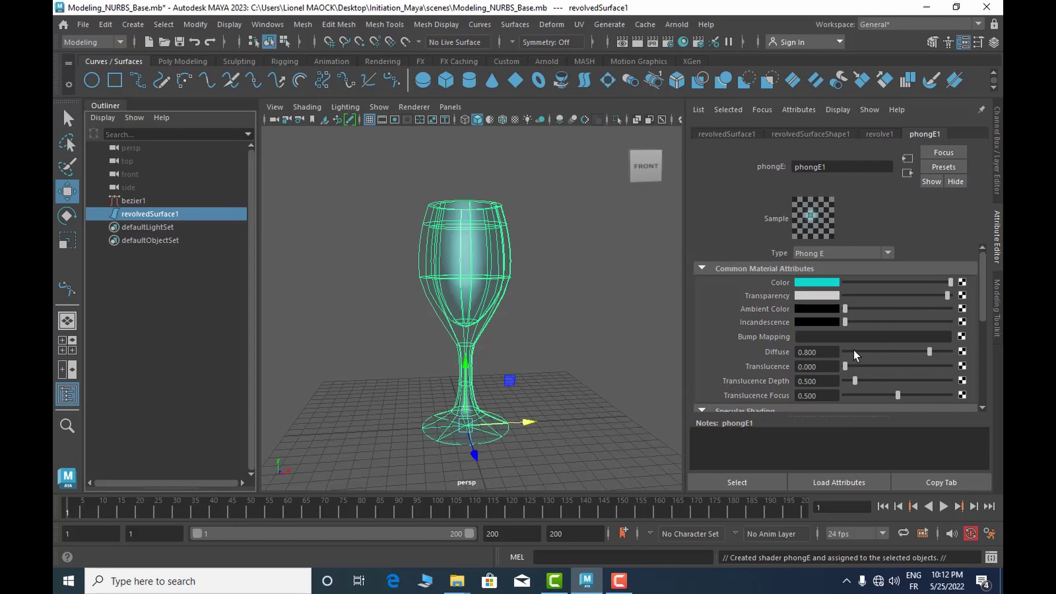
scroll(925, 365, down, 5)
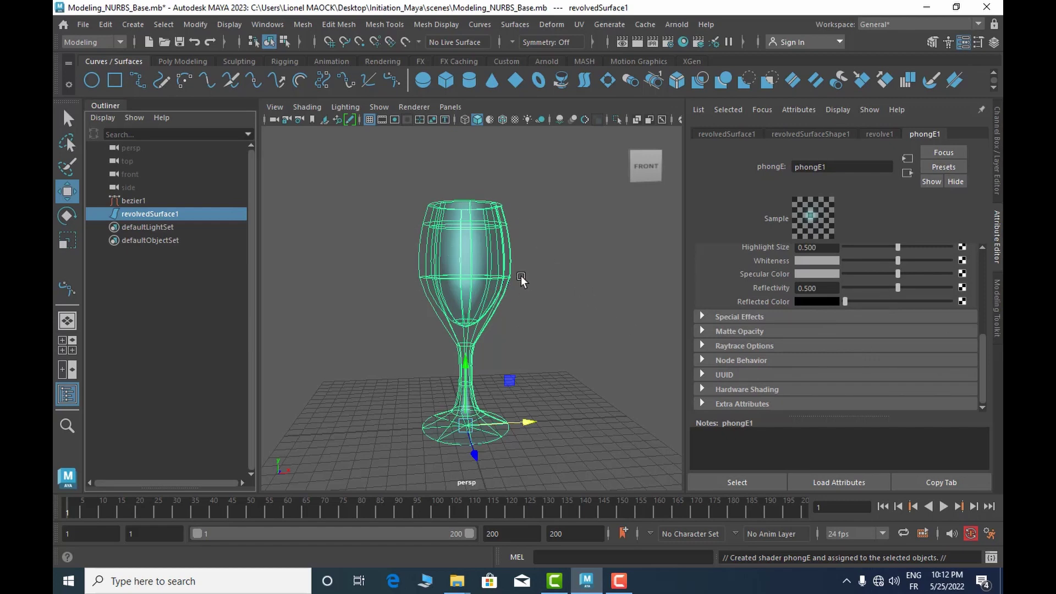
alt+middle_drag(522, 258, 508, 237)
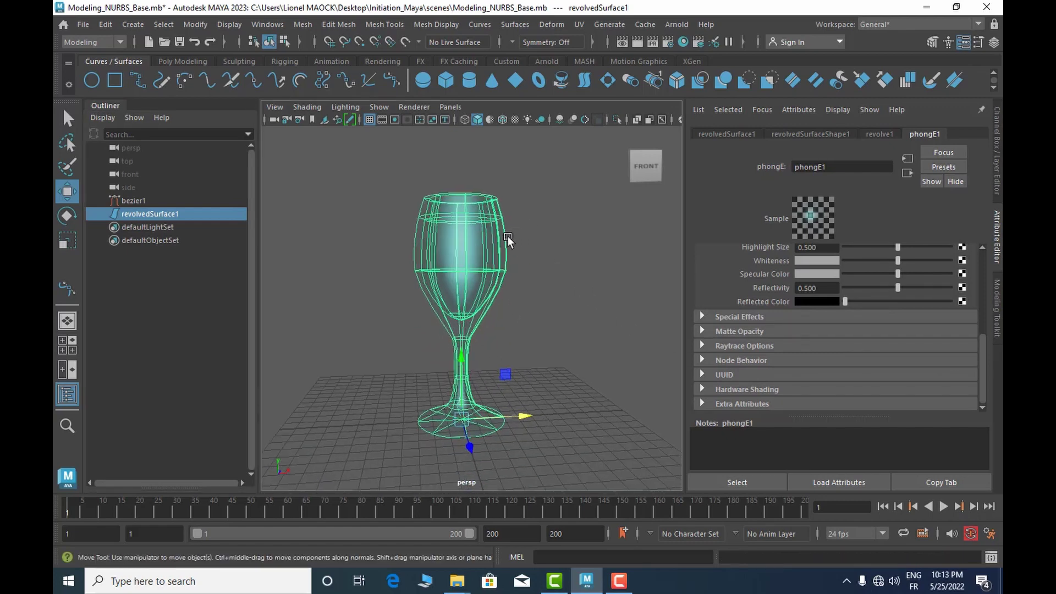
alt+right_drag(507, 237, 397, 239)
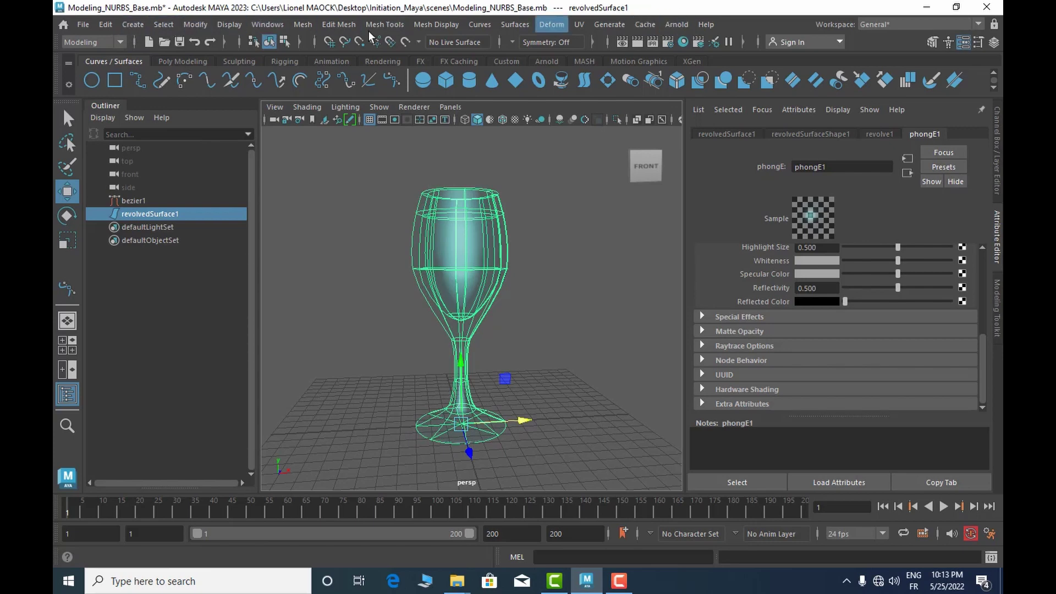
Step: Create a directional light in the scene
click(134, 25)
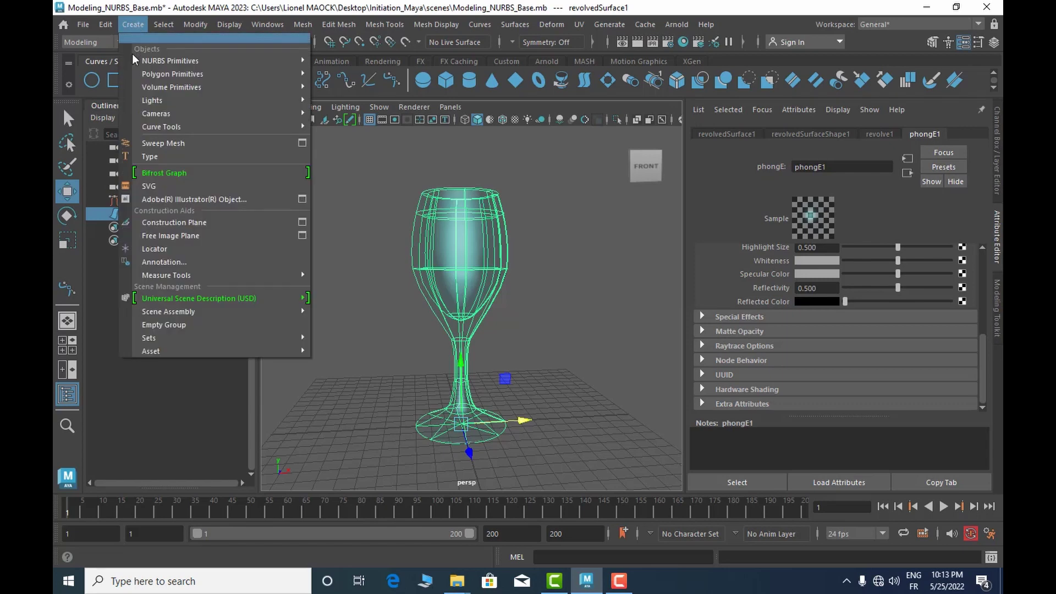
mouse_move(148, 104)
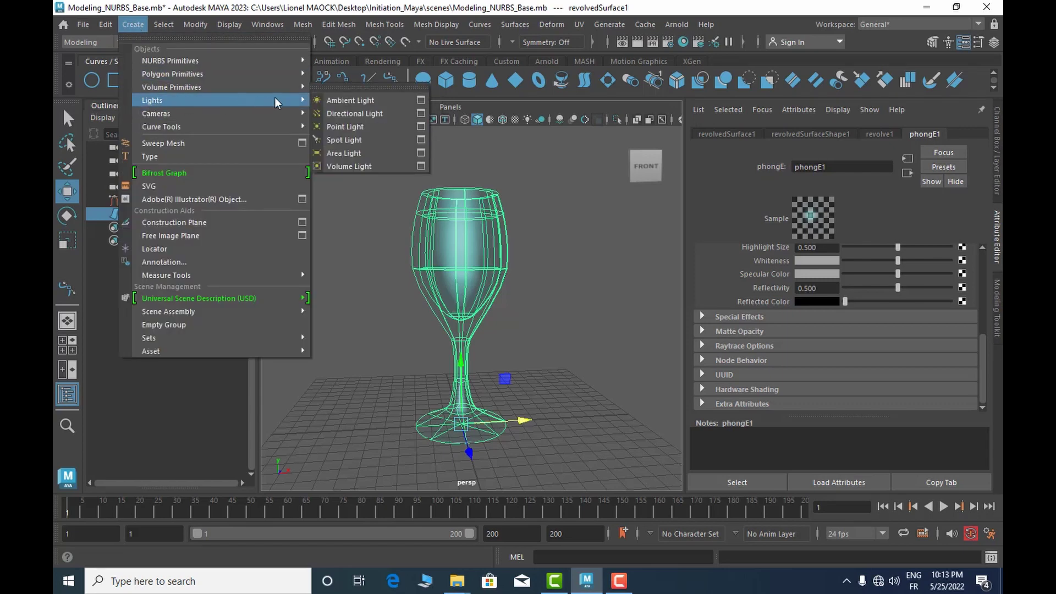
click(343, 114)
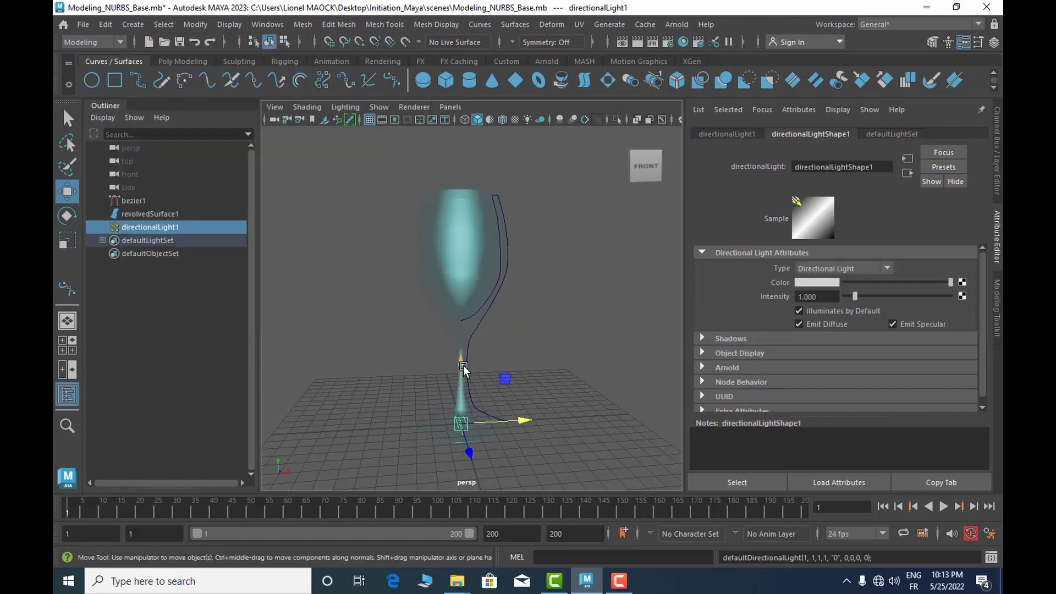
Step: Raise the directional light above the glass's rim and rotate it about -51 degrees around X
drag(464, 385, 471, 104)
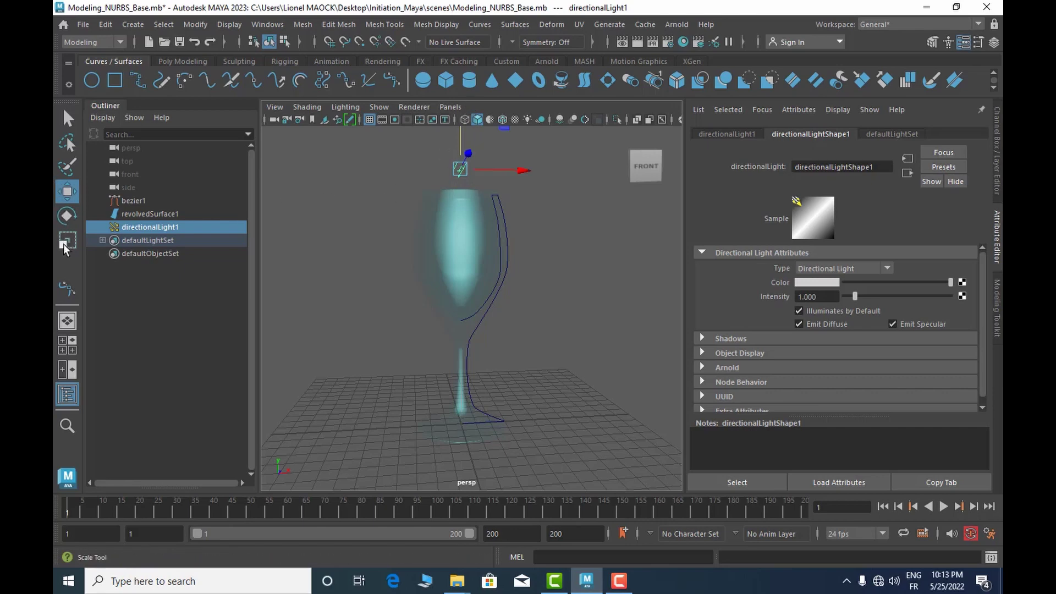
click(66, 215)
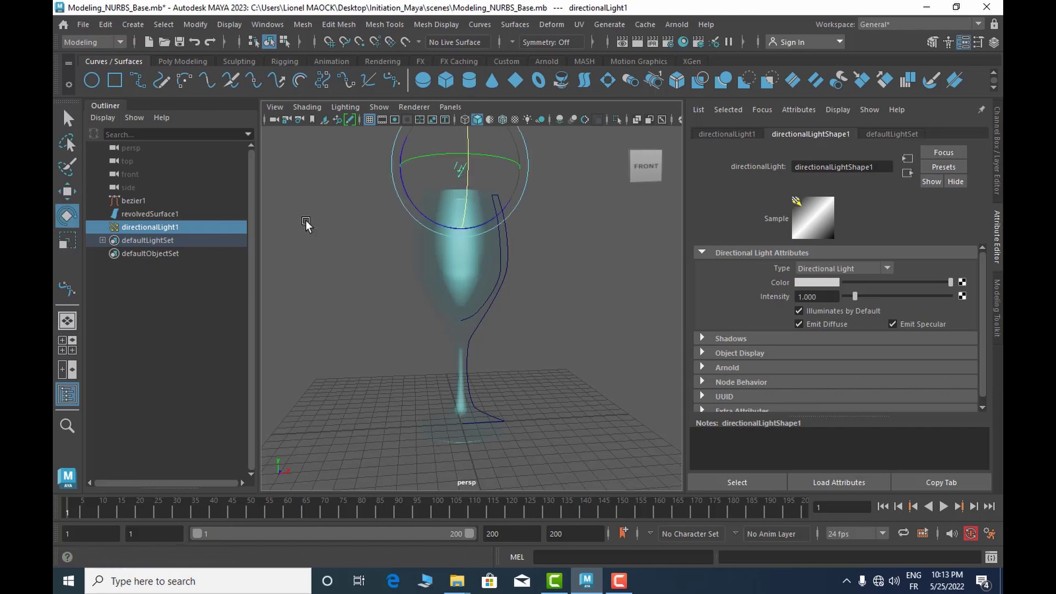
drag(466, 203, 463, 134)
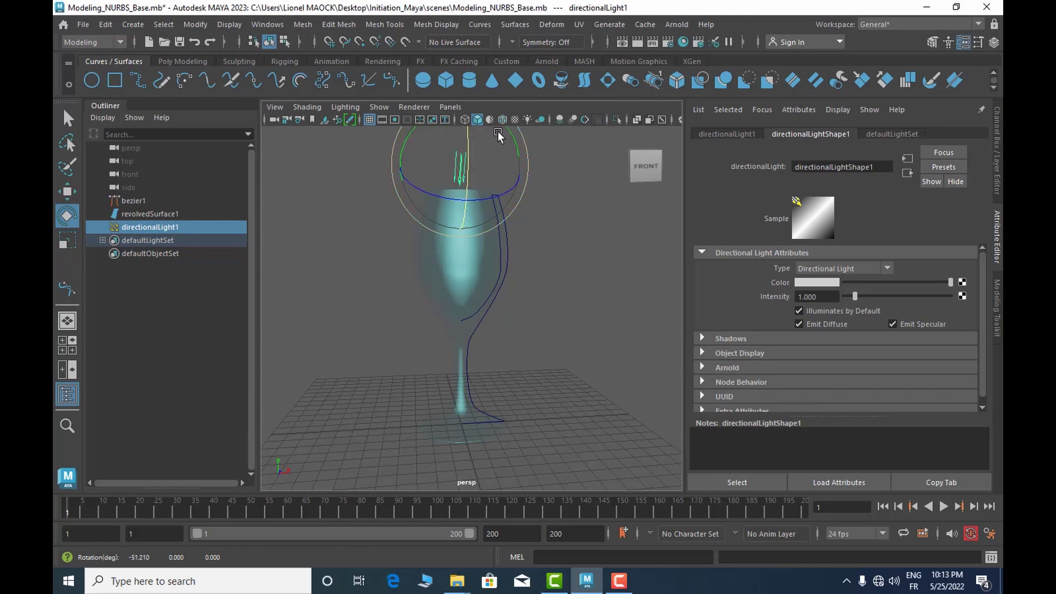
Step: Test-render the scene, close the render window and add an Arnold skydome light
click(637, 43)
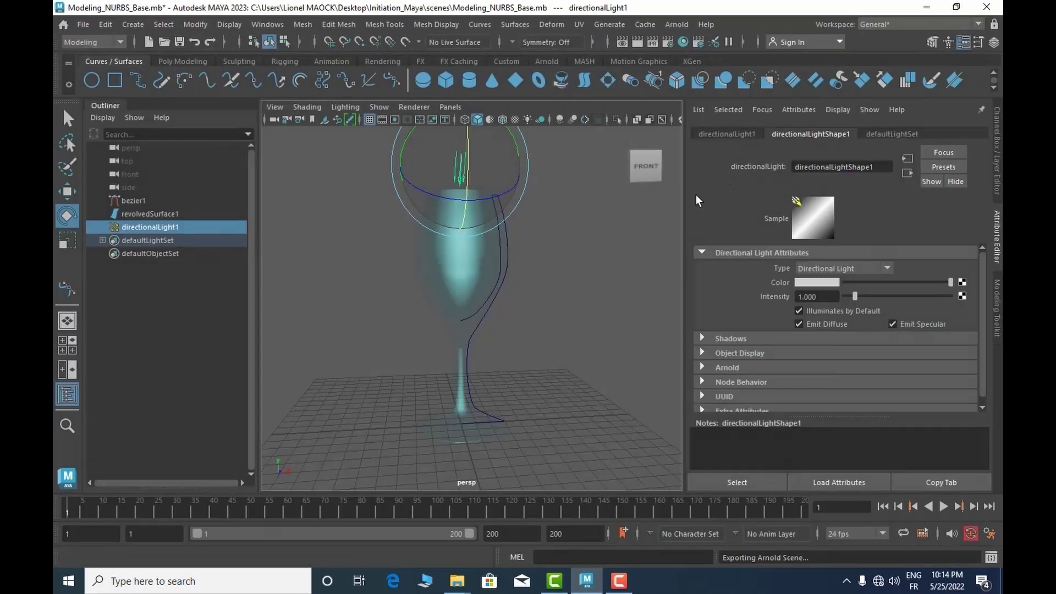
click(986, 7)
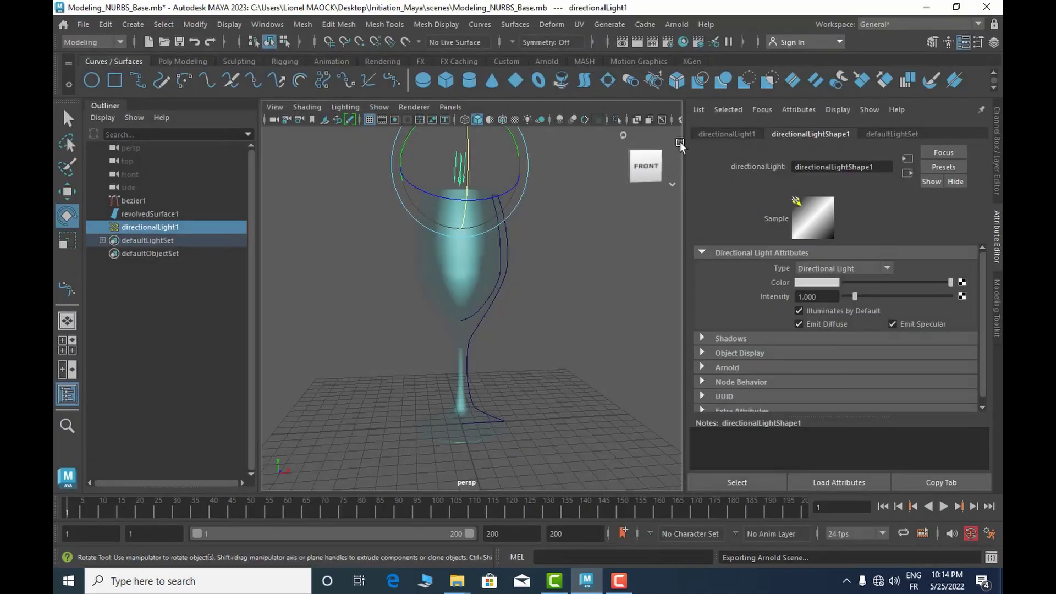
click(670, 21)
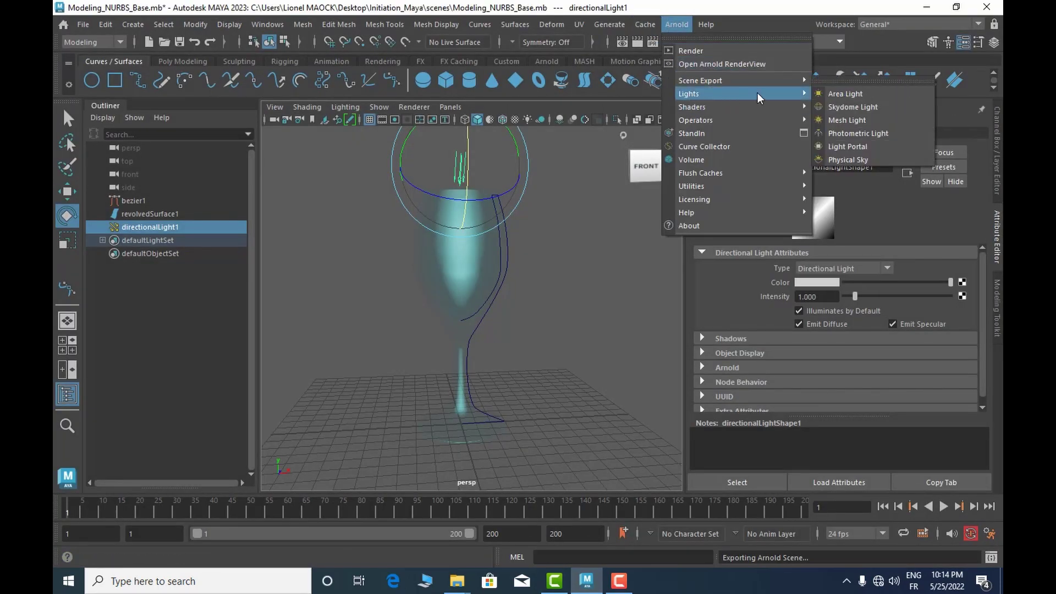
click(853, 105)
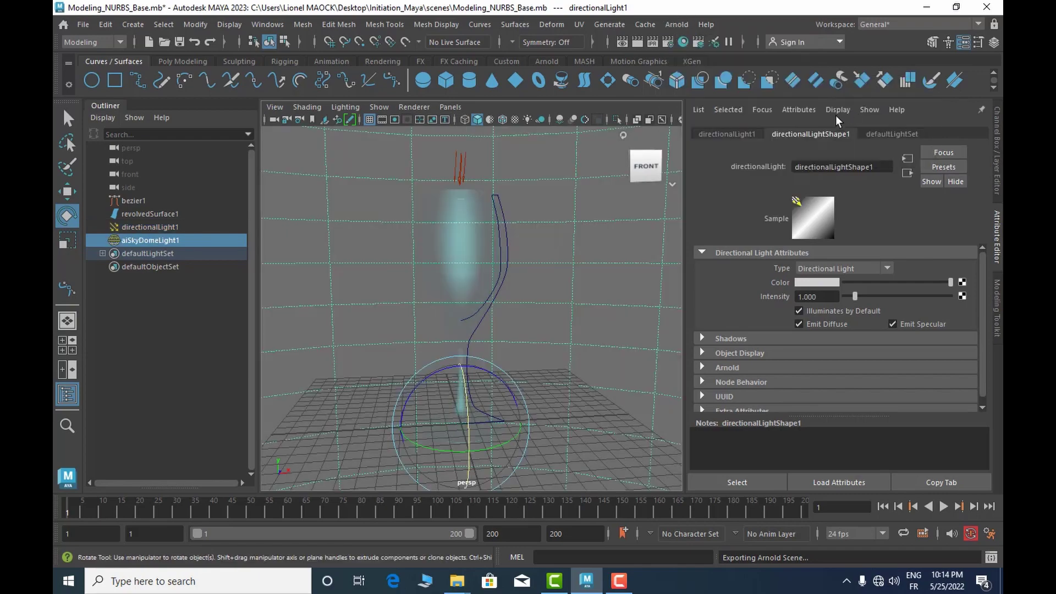
Step: Render the frame with the skydome light in place, and switch the renderer from Arnold to Maya Software
click(635, 42)
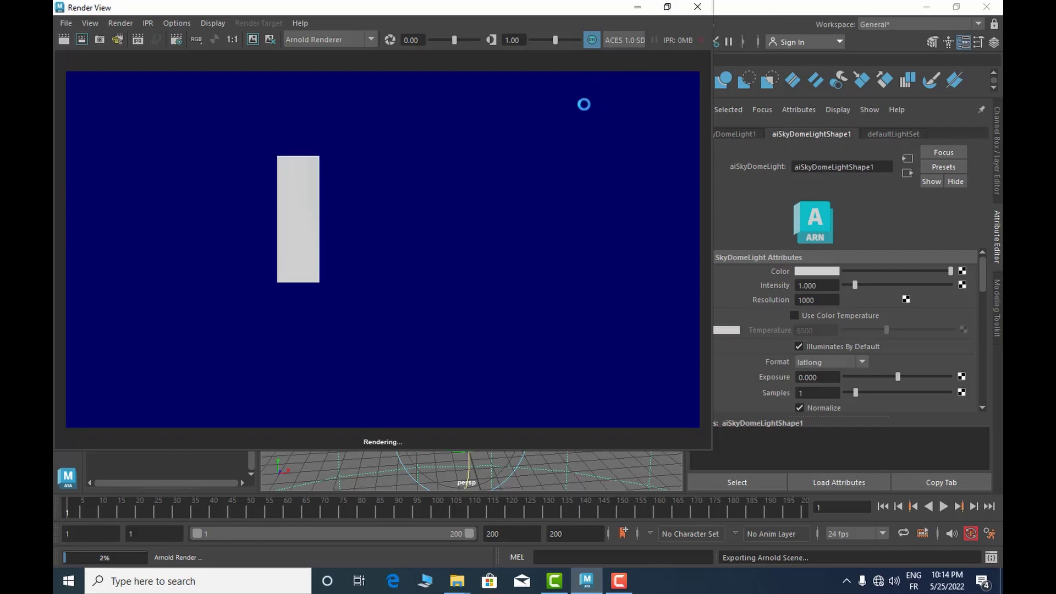
click(365, 38)
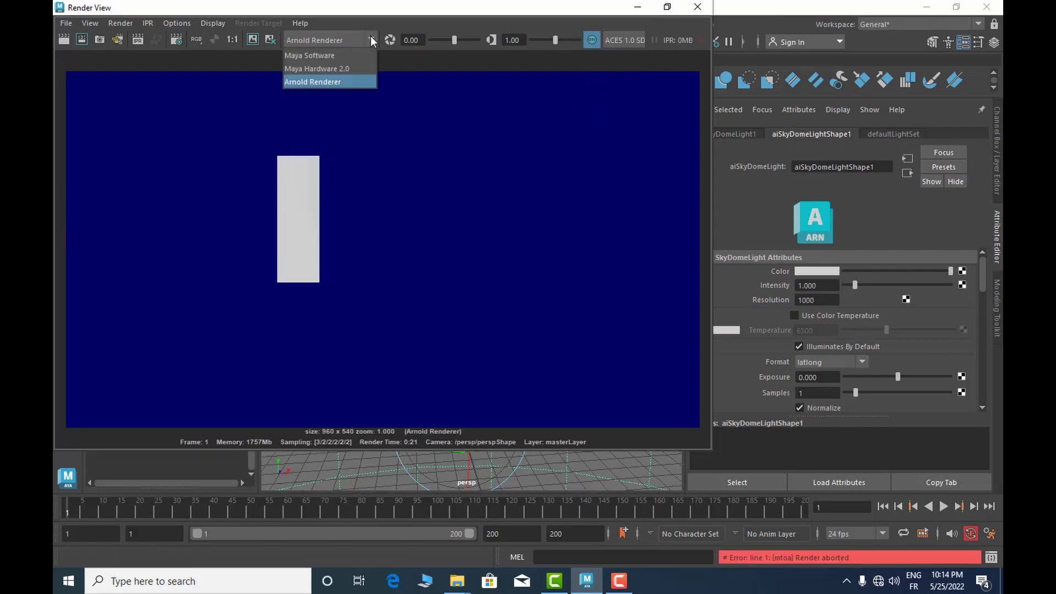
click(331, 55)
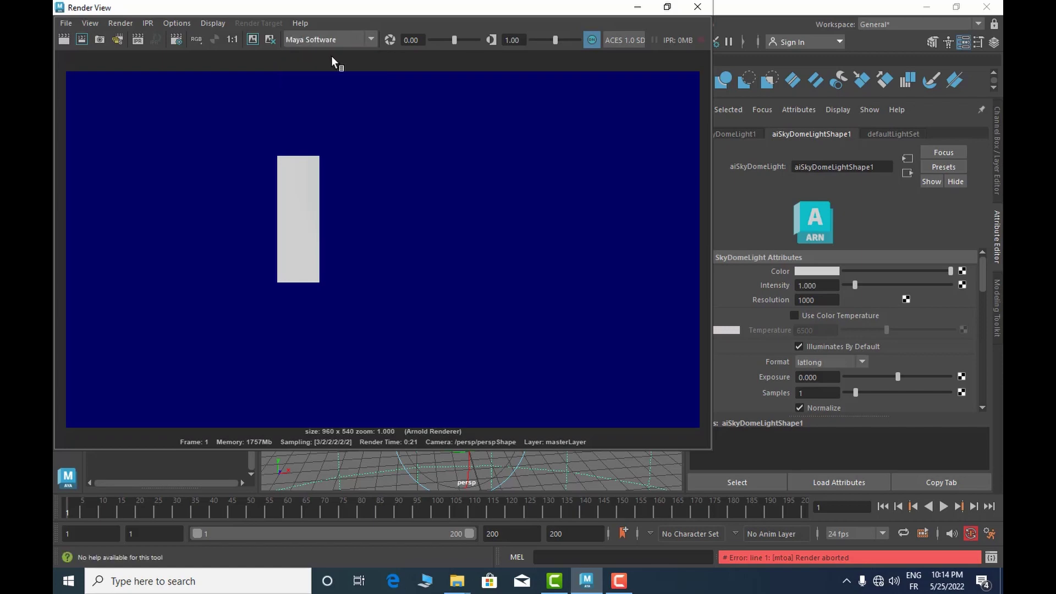
Step: Render the glass with Maya Software, inspect the resulting image and close the render window
click(61, 42)
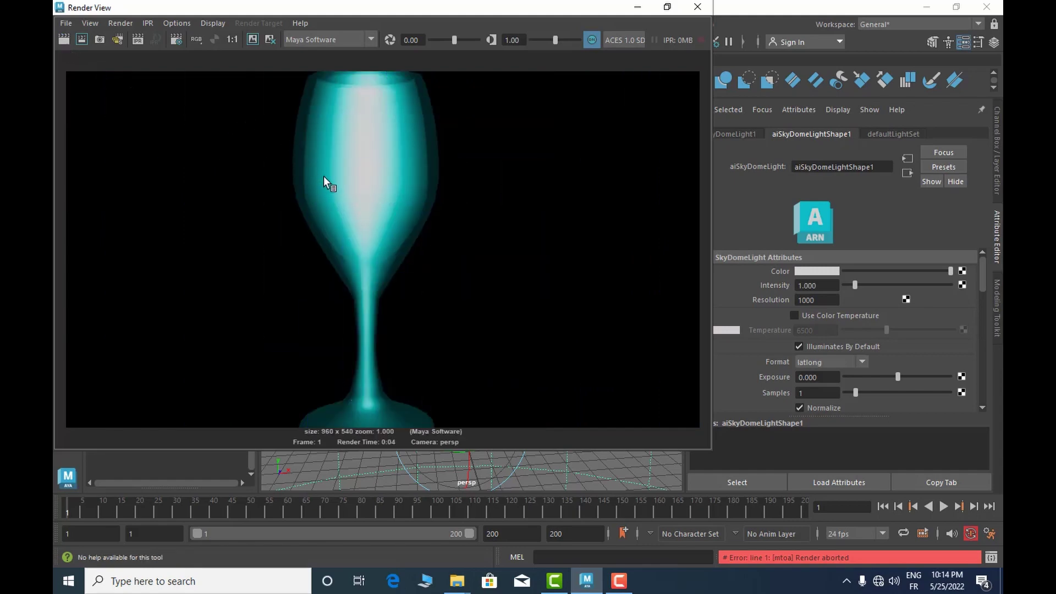
scroll(436, 206, down, 1)
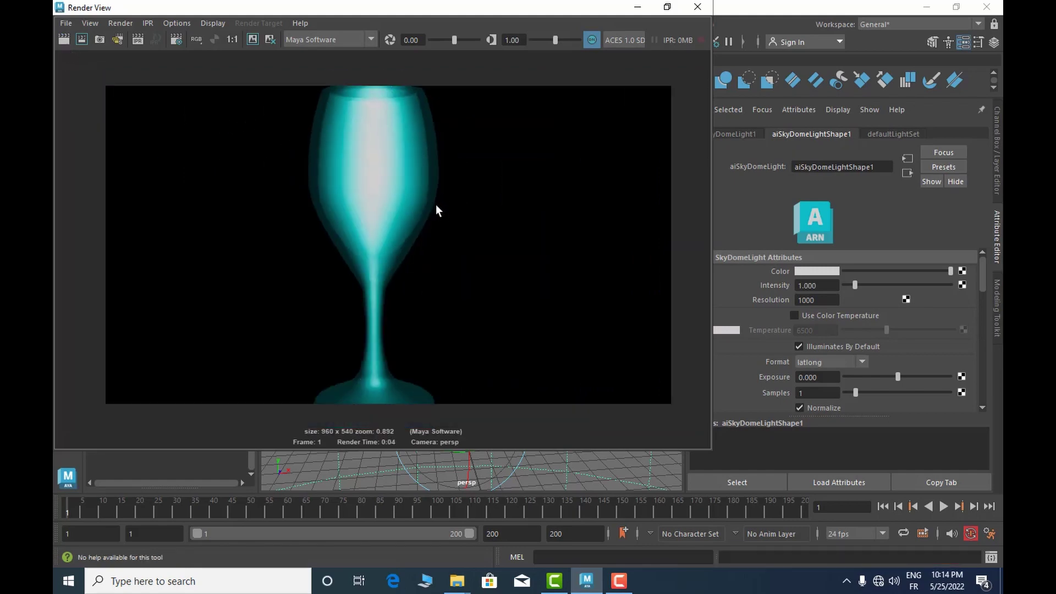
click(697, 6)
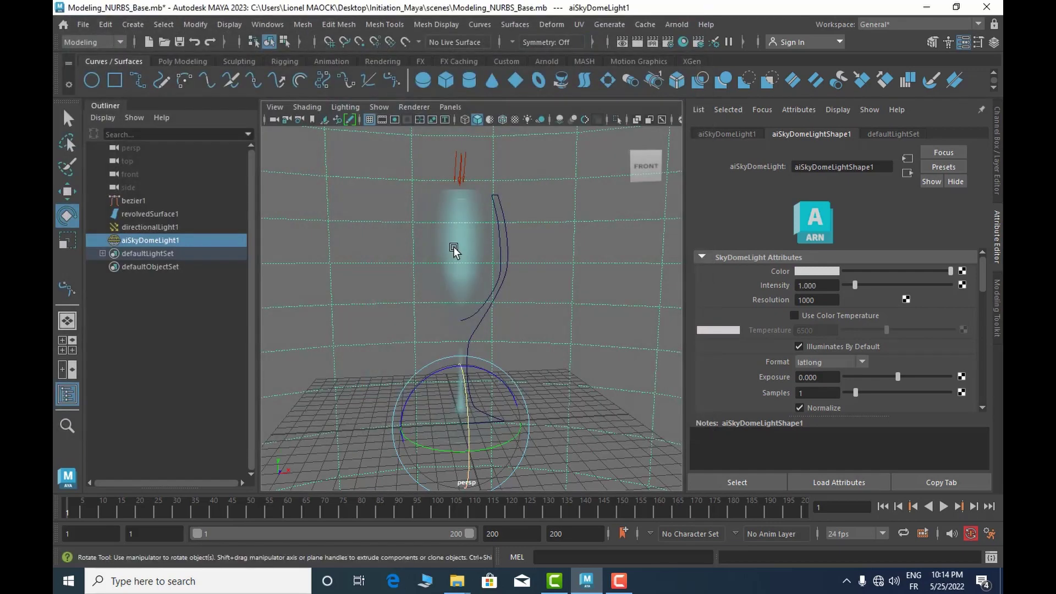
Step: Render the glass again from farther back so it fits entirely in the frame, close the render and select the revolved glass surface
scroll(504, 264, down, 2)
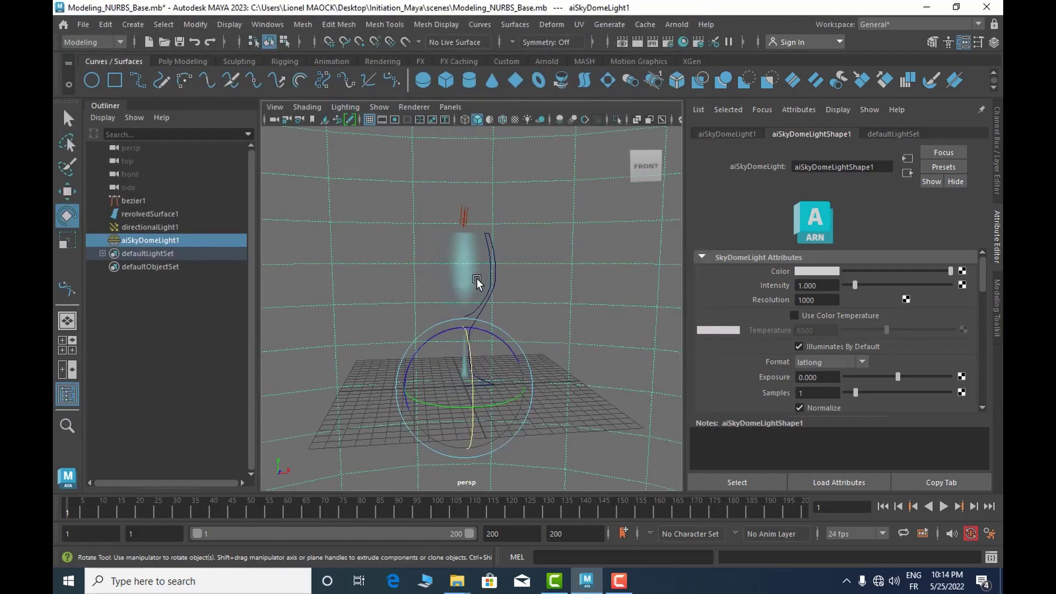
click(641, 48)
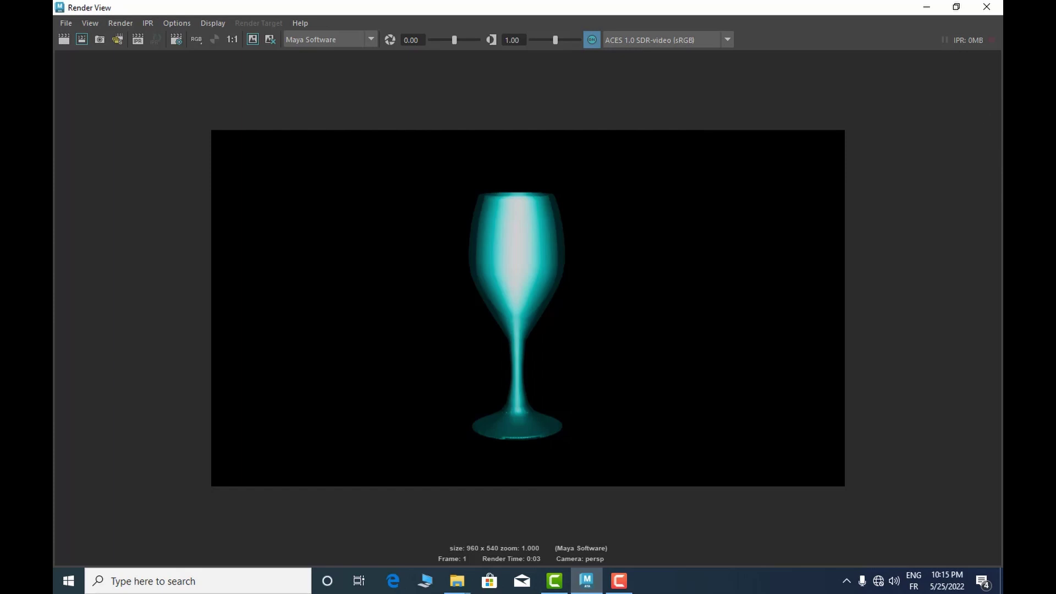
click(987, 6)
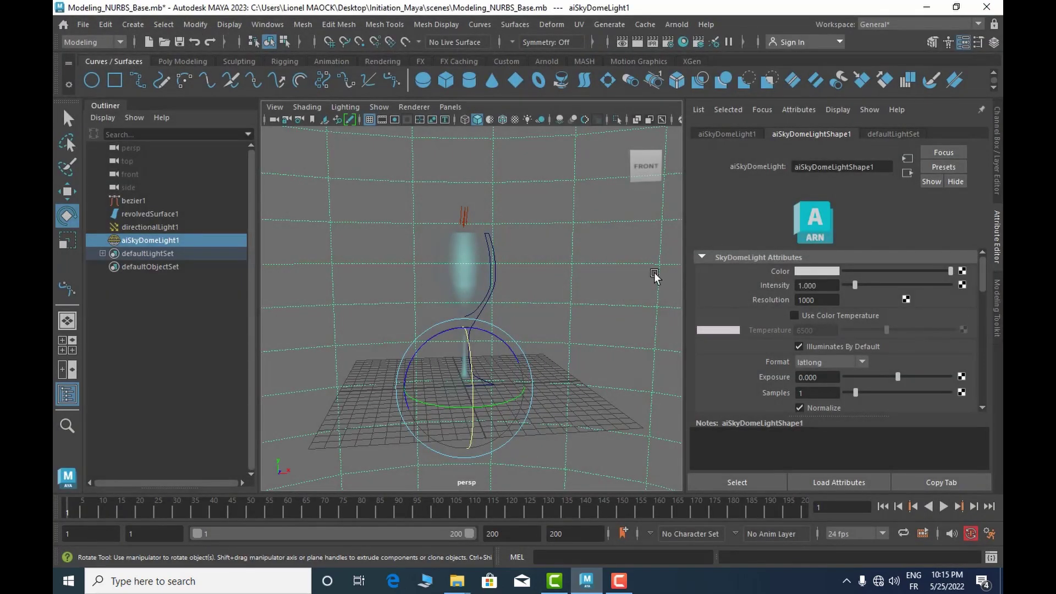
click(460, 272)
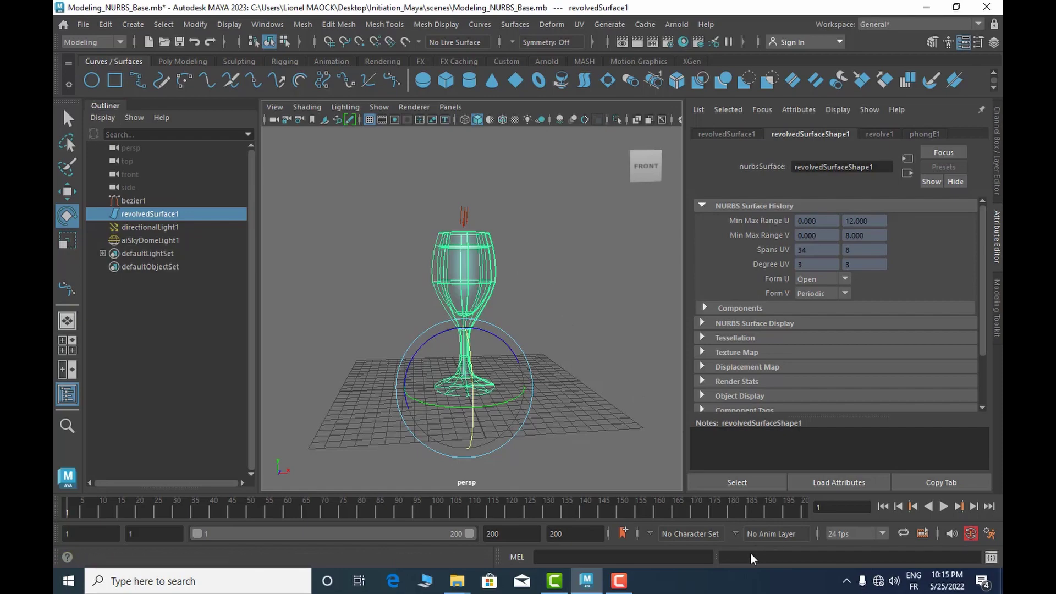
click(619, 583)
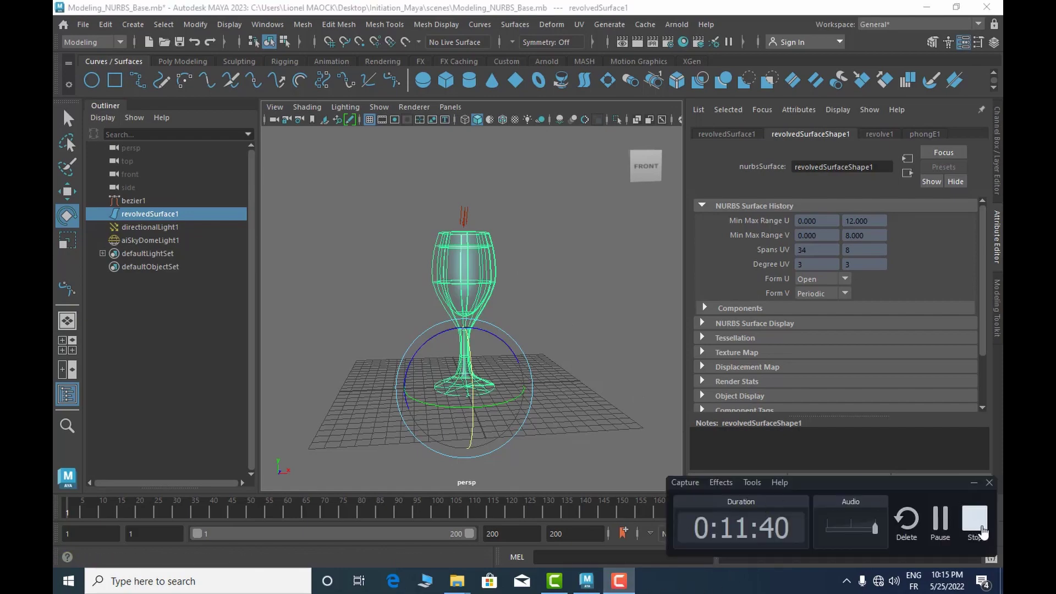